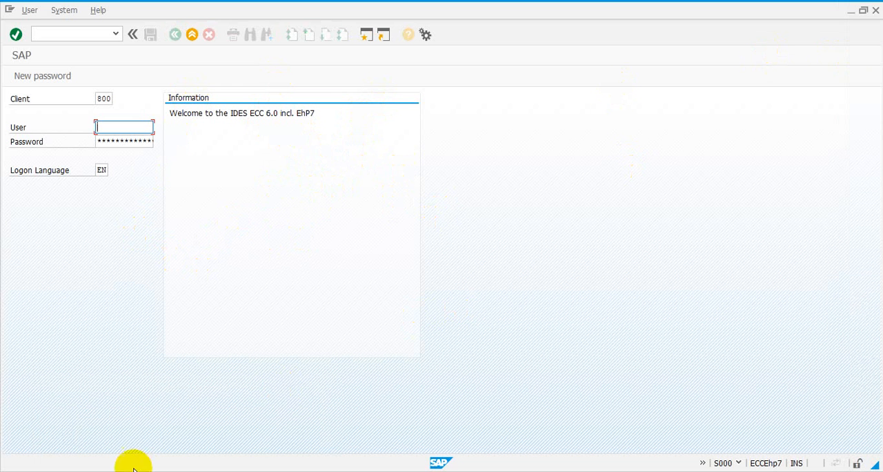
# - Open the S5M - Commercial SAP logon screen from SAP Logon to view it, and exit it again
pyautogui.moveTo(131, 468)
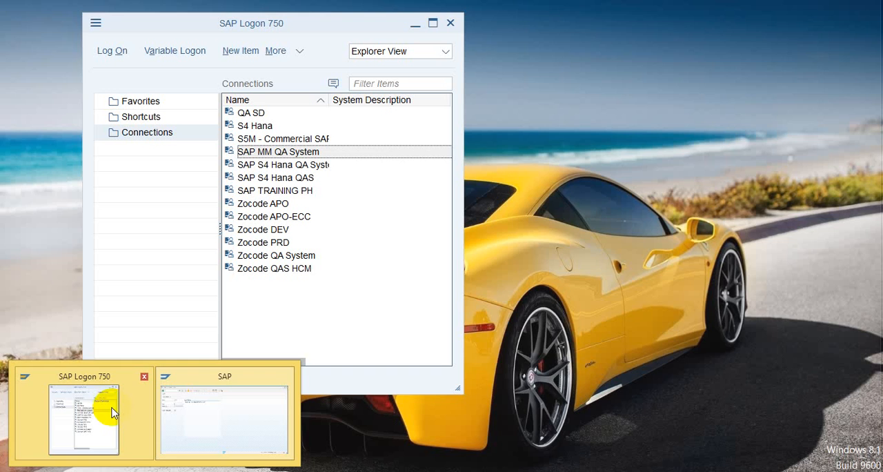
pyautogui.click(116, 411)
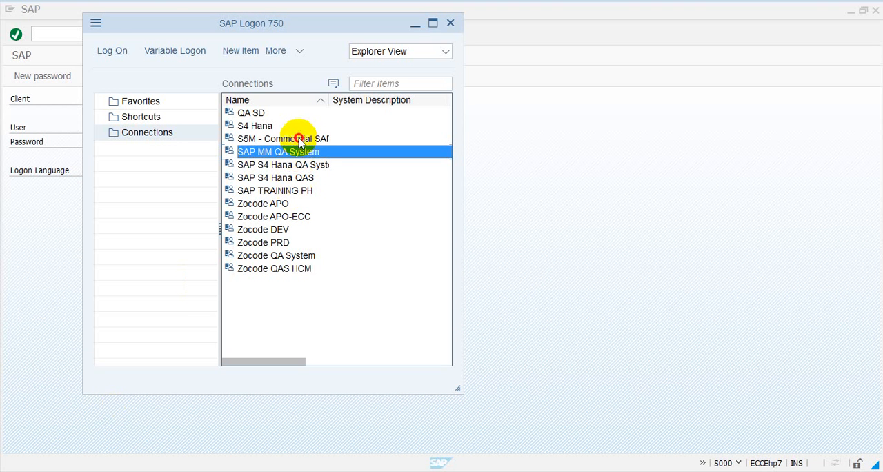
pyautogui.click(298, 138)
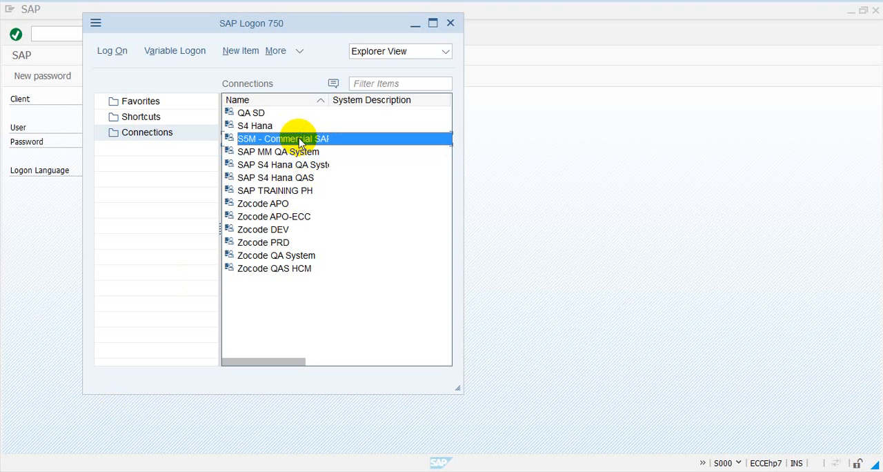
pyautogui.doubleClick(299, 138)
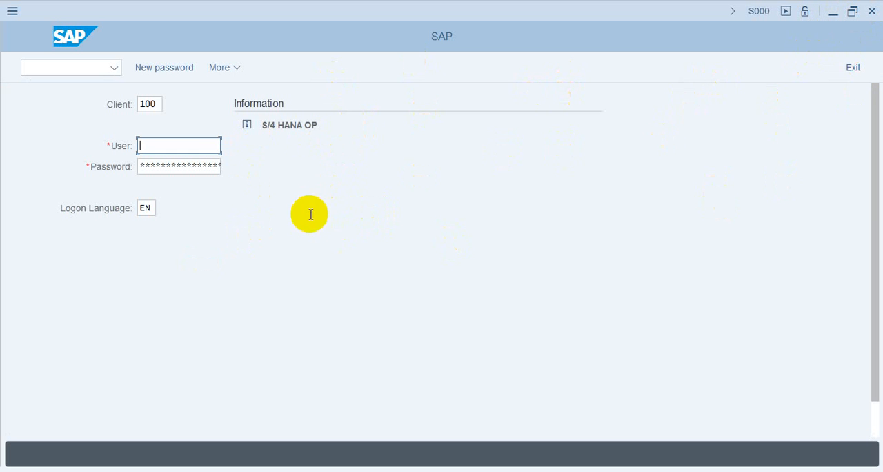
pyautogui.click(84, 69)
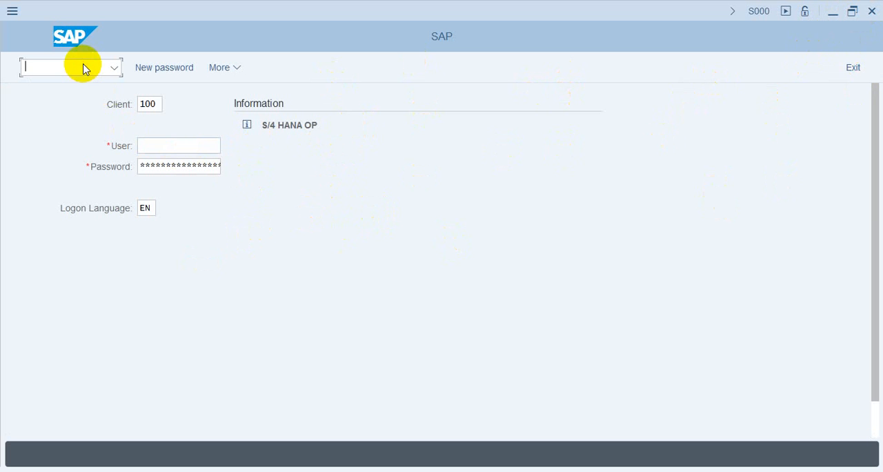
pyautogui.click(854, 67)
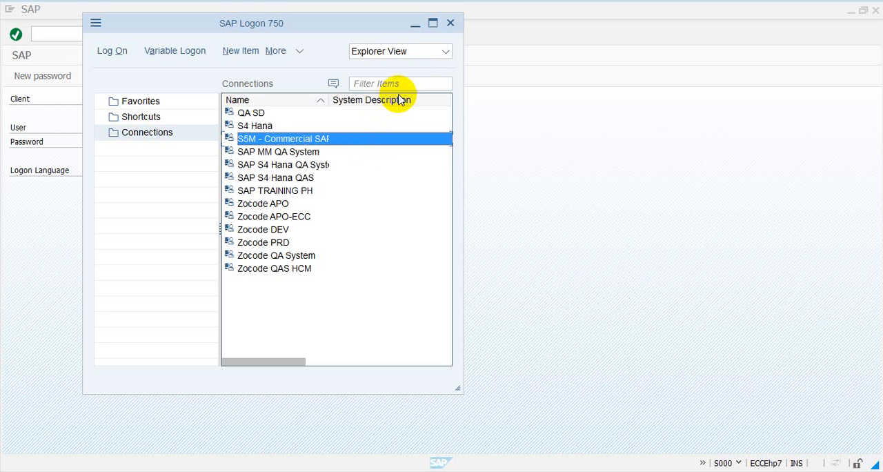
# - Close the SAP Logon window and log off from the ECC logon screen
pyautogui.click(280, 229)
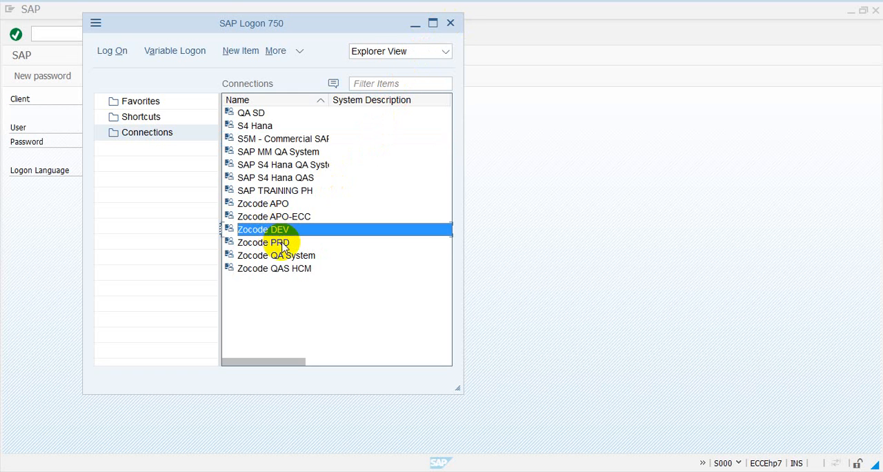
pyautogui.click(289, 243)
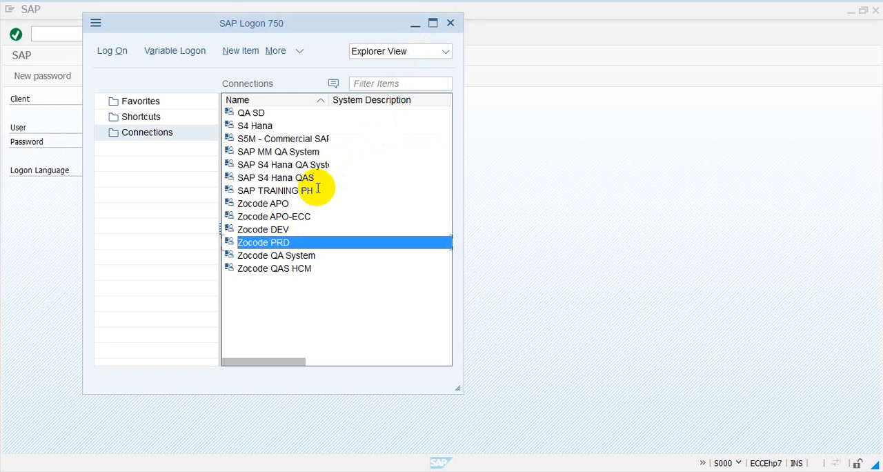
pyautogui.click(450, 25)
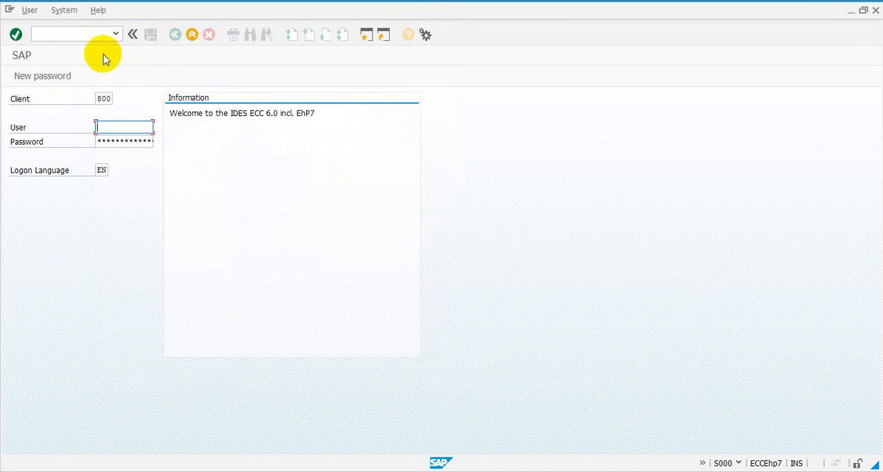
pyautogui.click(196, 37)
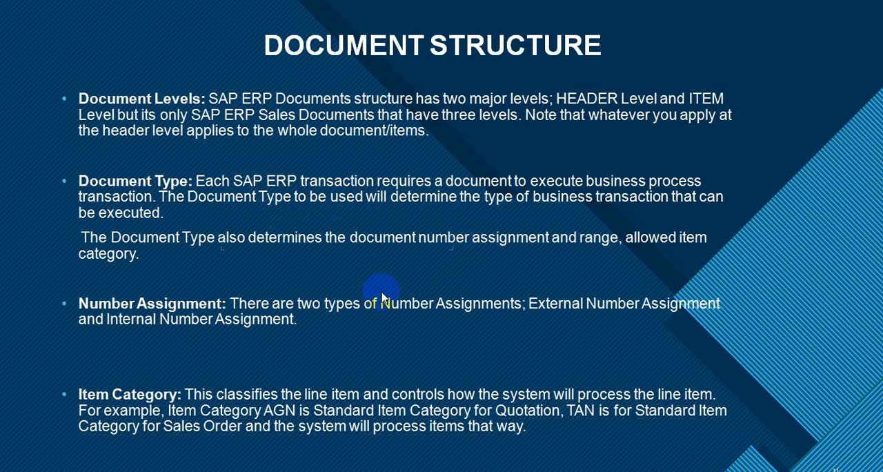
# - Switch to SAP Logon and choose the SAP MM QA System connection
pyautogui.click(93, 471)
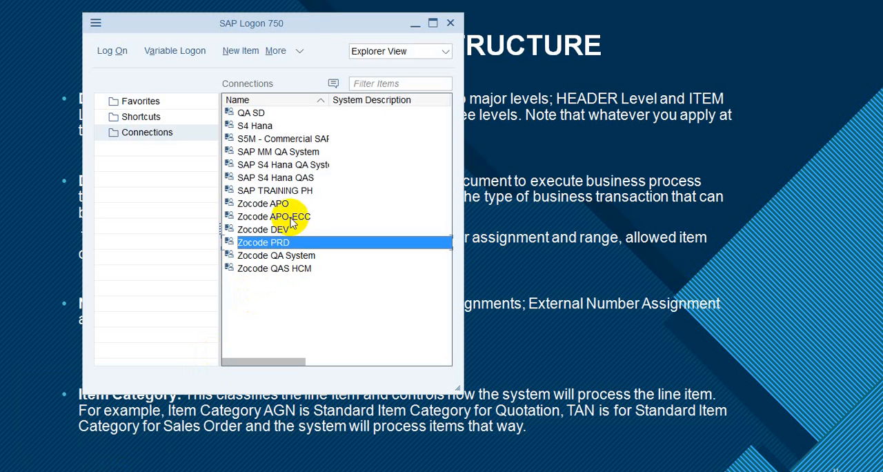
pyautogui.click(298, 154)
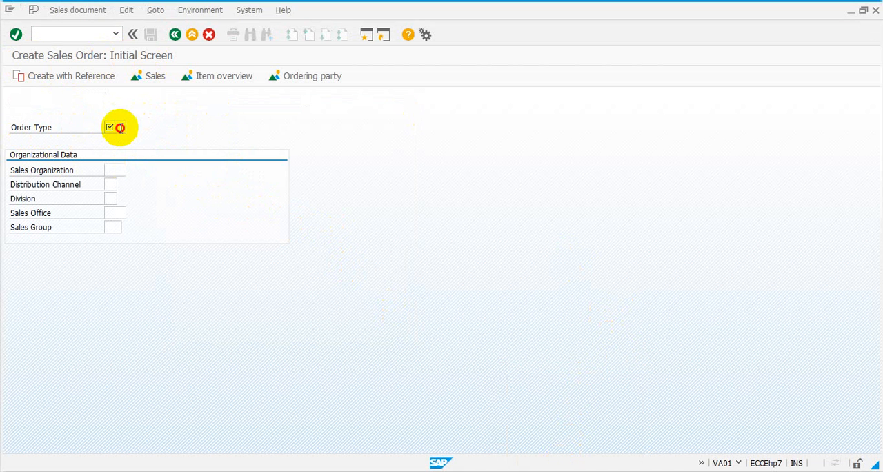
# - Open the possible entries for Order Type in Create Sales Order and browse the available sales document types
pyautogui.click(119, 128)
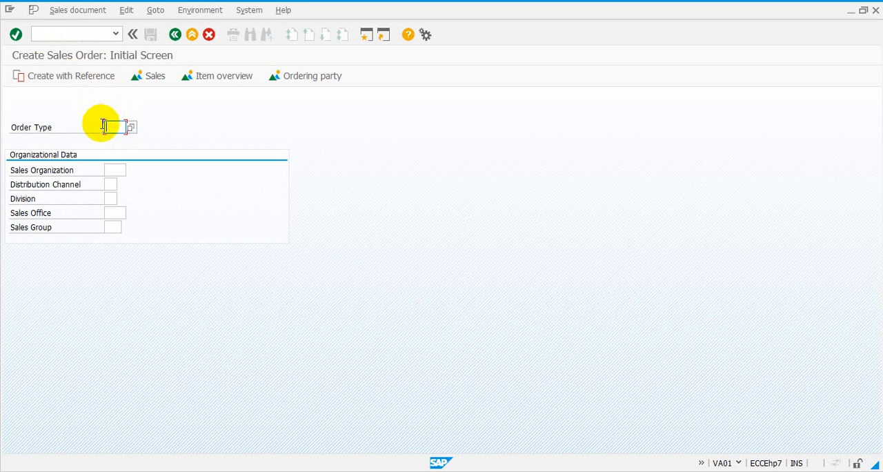
pyautogui.click(131, 130)
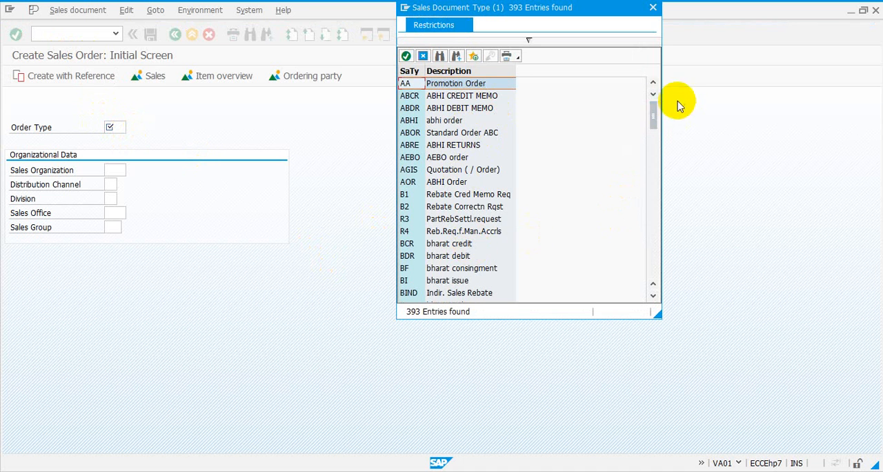
pyautogui.moveTo(655, 118)
pyautogui.mouseDown()
pyautogui.moveTo(654, 143)
pyautogui.moveTo(655, 131)
pyautogui.mouseUp()
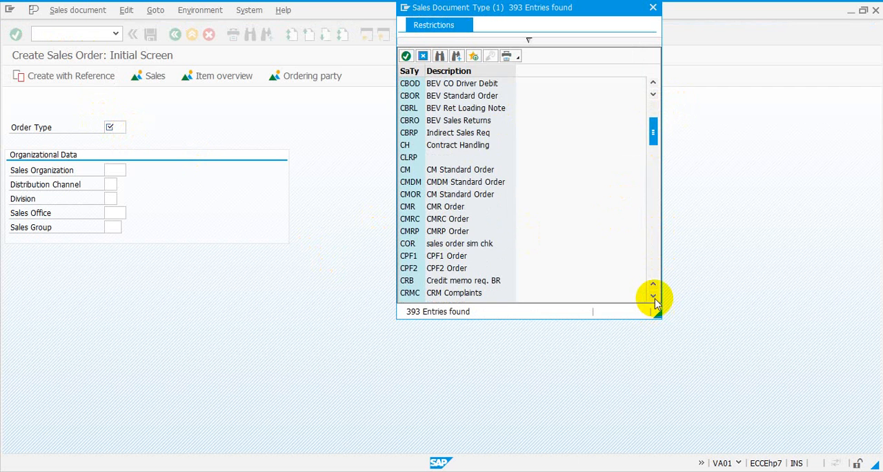
pyautogui.click(655, 297)
pyautogui.click(654, 297)
pyautogui.click(654, 298)
pyautogui.click(654, 298)
pyautogui.click(654, 297)
pyautogui.click(655, 298)
pyautogui.click(654, 298)
pyautogui.click(654, 298)
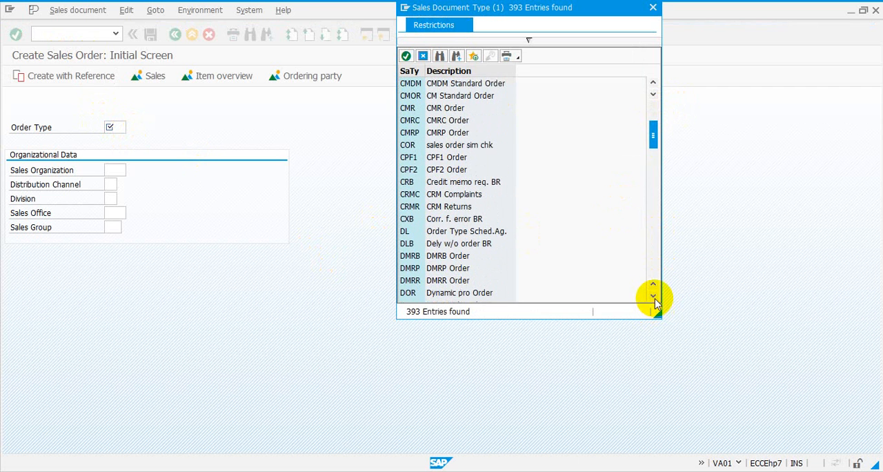
pyautogui.click(654, 151)
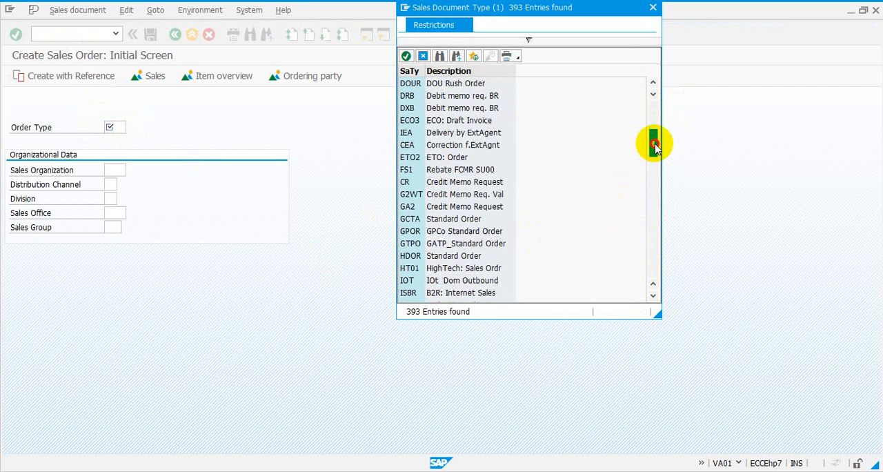
pyautogui.click(653, 183)
pyautogui.click(654, 184)
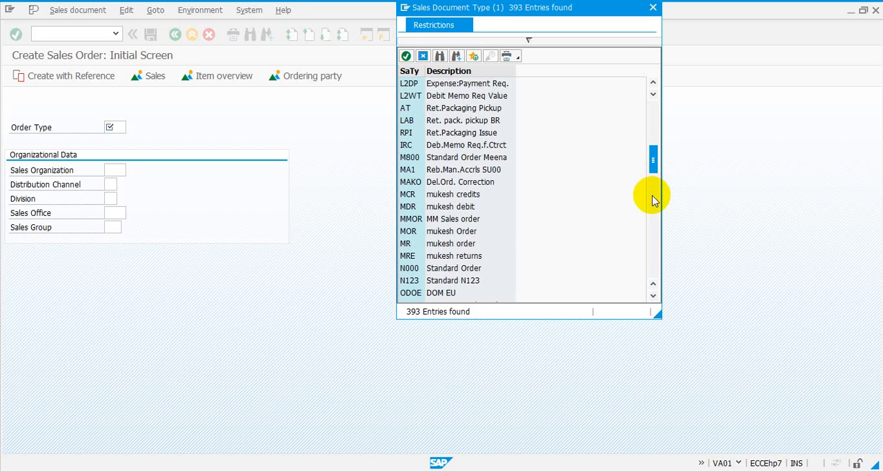
pyautogui.click(653, 200)
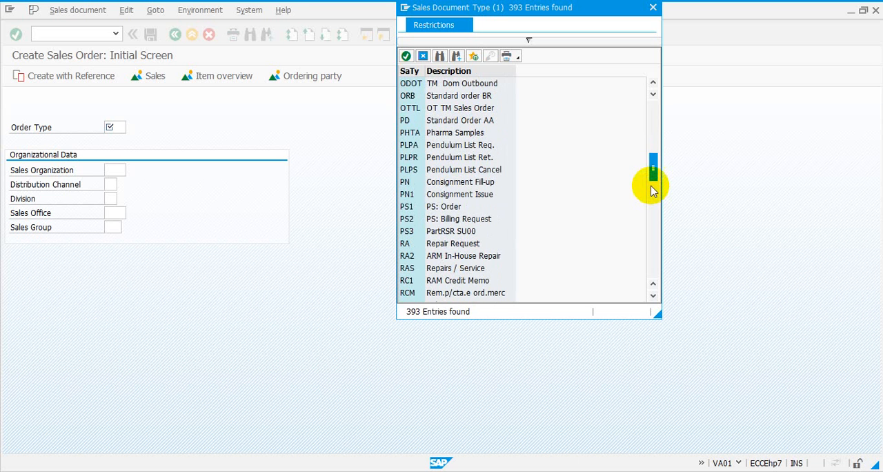
pyautogui.click(653, 174)
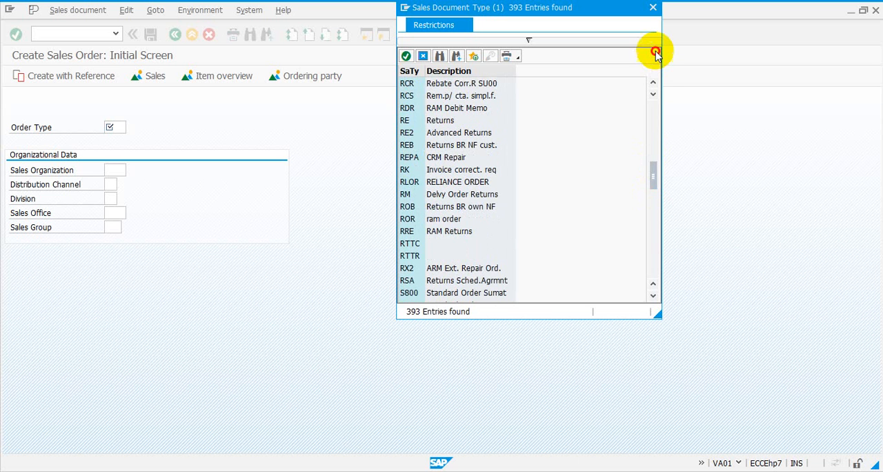
pyautogui.click(654, 83)
pyautogui.click(654, 83)
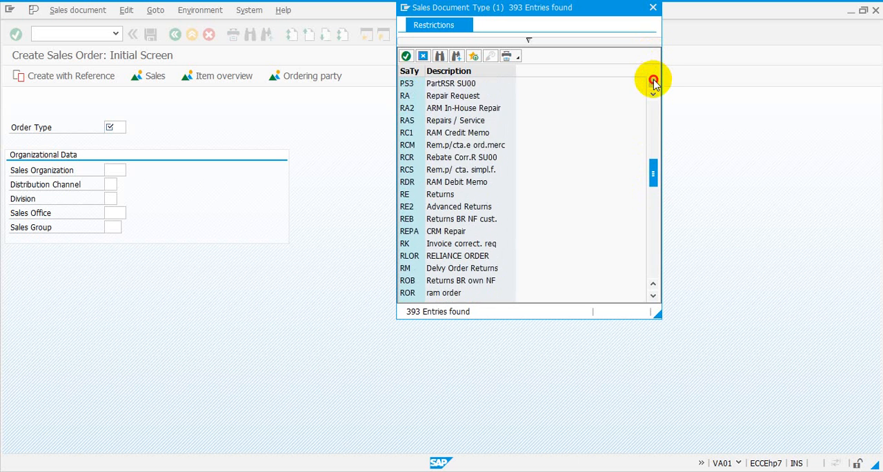
pyautogui.click(654, 83)
pyautogui.click(653, 83)
pyautogui.click(654, 83)
pyautogui.click(654, 82)
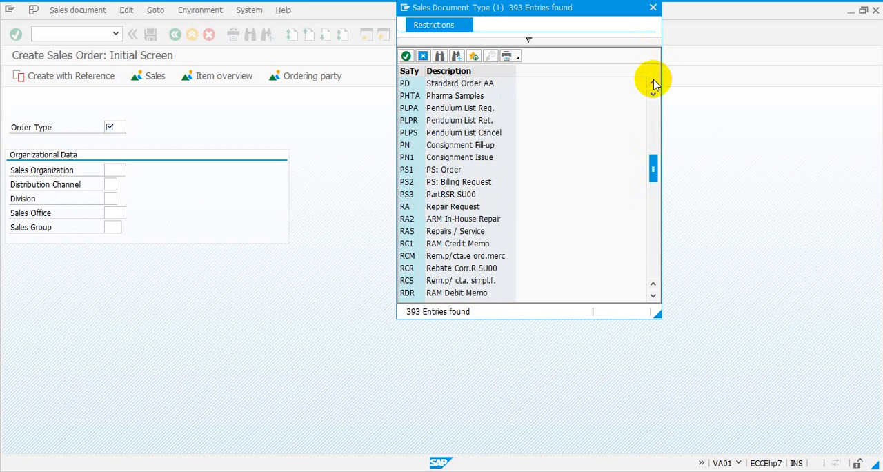
pyautogui.click(654, 83)
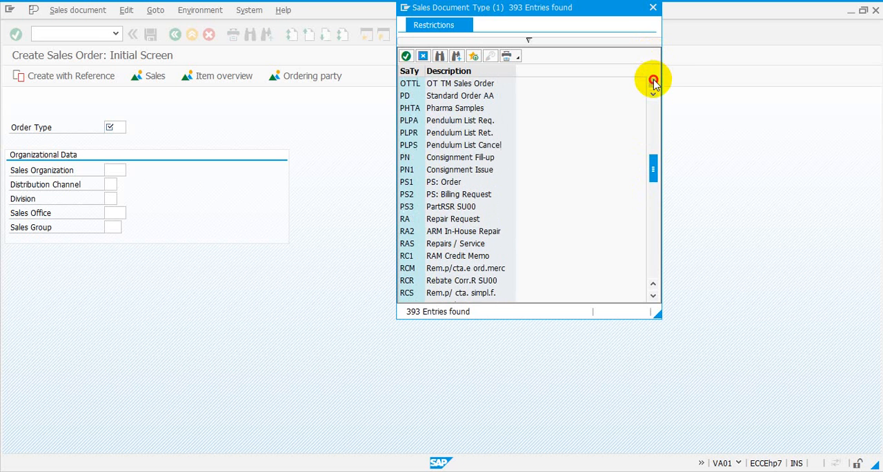
pyautogui.click(654, 297)
pyautogui.click(654, 297)
pyautogui.click(653, 297)
pyautogui.click(653, 296)
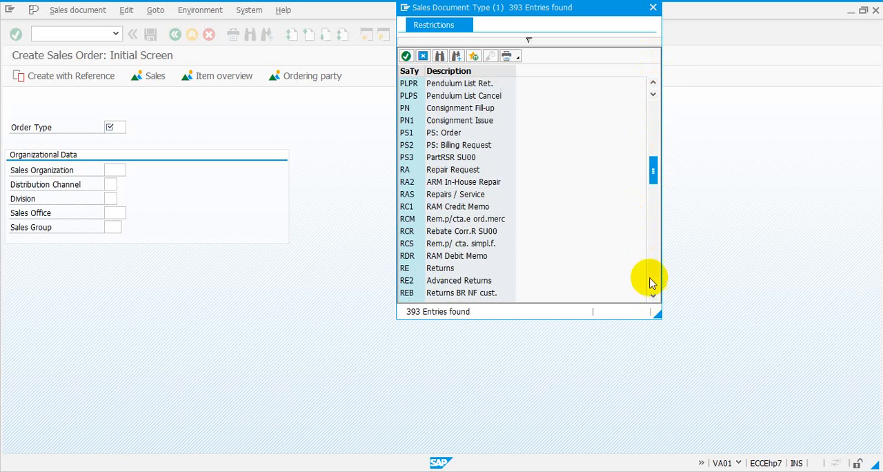
pyautogui.click(654, 83)
pyautogui.click(654, 83)
pyautogui.click(654, 83)
pyautogui.click(653, 83)
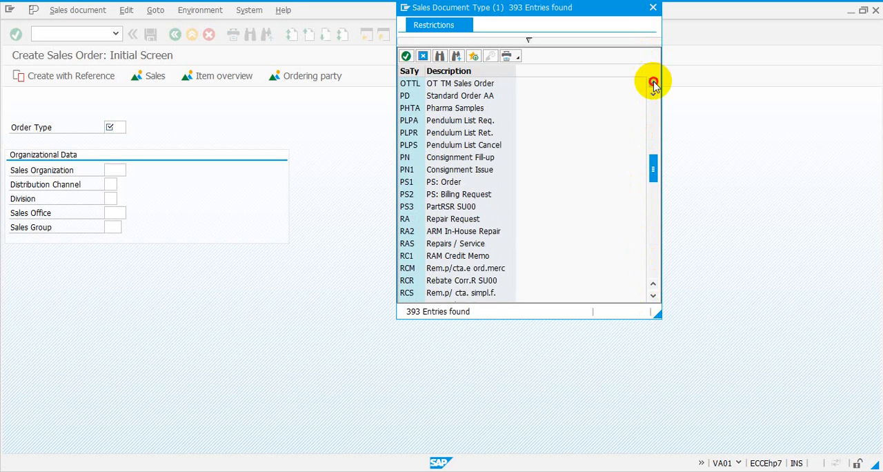
pyautogui.click(654, 83)
pyautogui.click(654, 83)
pyautogui.click(654, 82)
pyautogui.click(654, 83)
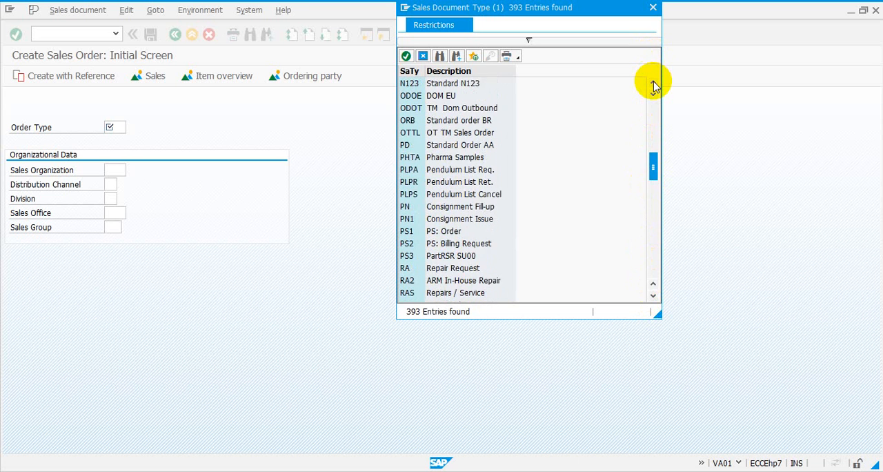
pyautogui.click(654, 83)
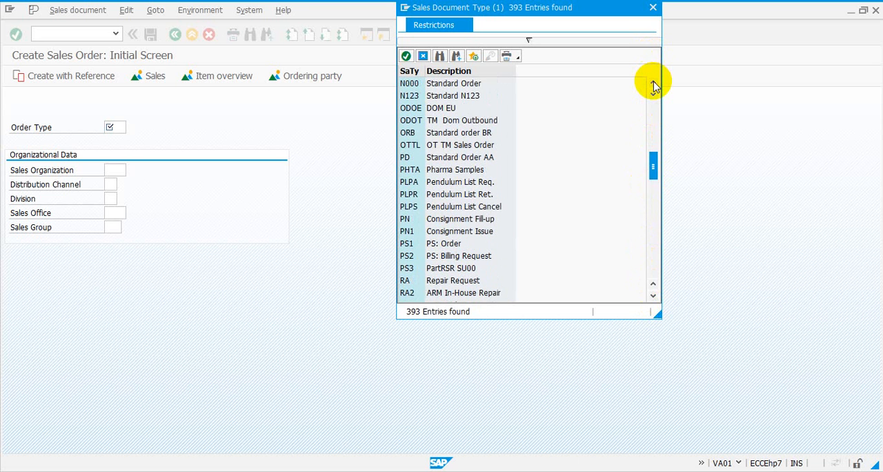
pyautogui.click(654, 83)
pyautogui.click(654, 83)
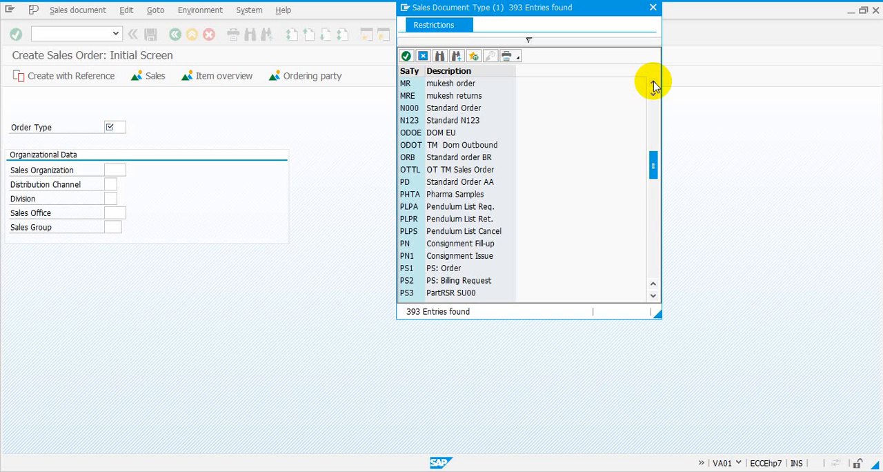
pyautogui.click(654, 83)
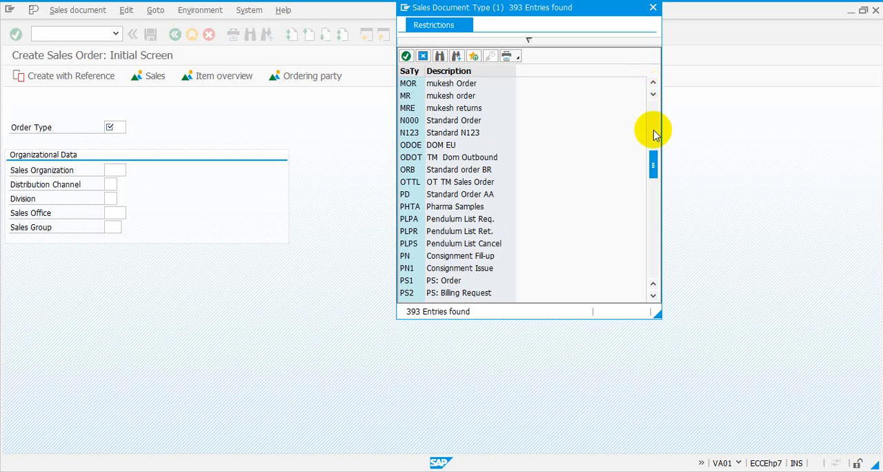
# - Search the sales document types for "or" and step through the next three matches
pyautogui.click(441, 56)
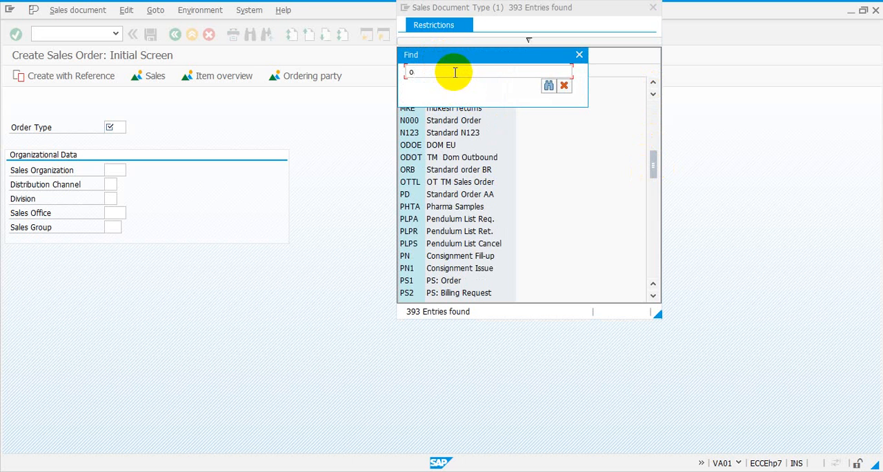
pyautogui.write('or')
pyautogui.press('Return')
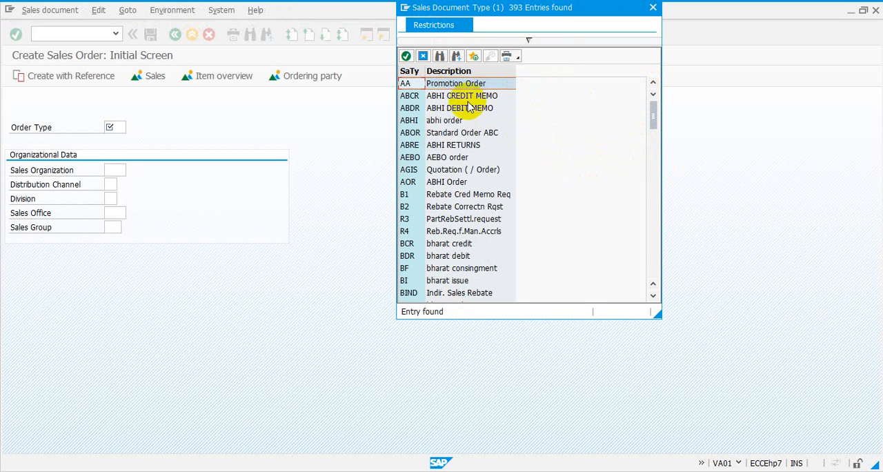
pyautogui.click(457, 59)
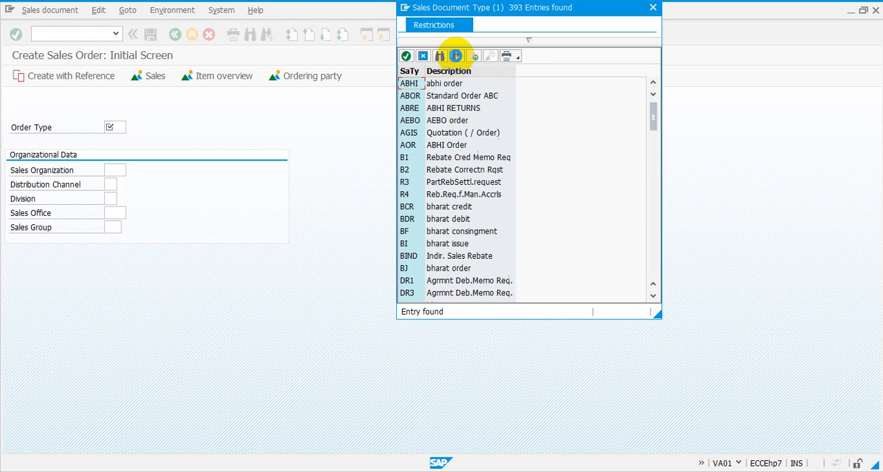
pyautogui.click(457, 58)
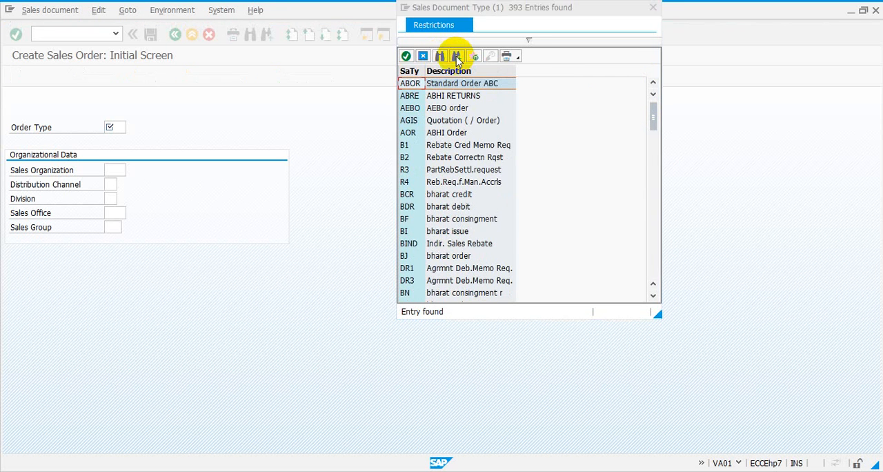
pyautogui.click(457, 59)
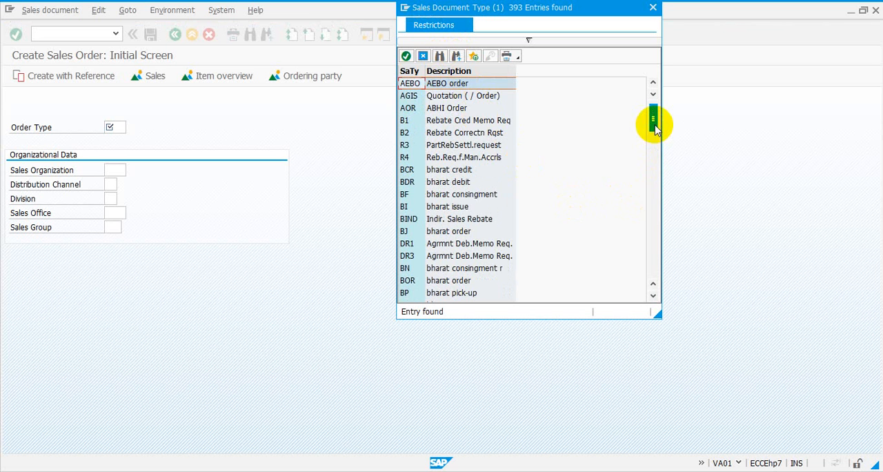
# - Browse the sales document types, highlight Debit Memo Request (DR) and Consignment Returns (CONR), and close the list without choosing one
pyautogui.scroll(-6, 655, 129)
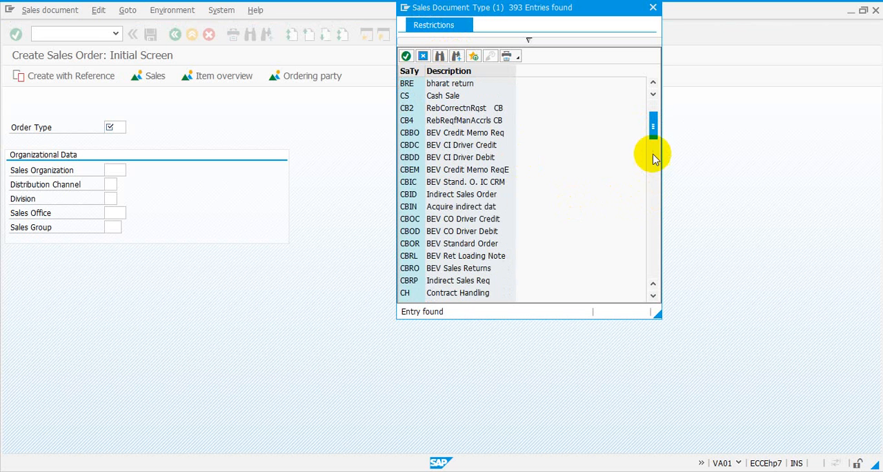
pyautogui.scroll(-6, 655, 138)
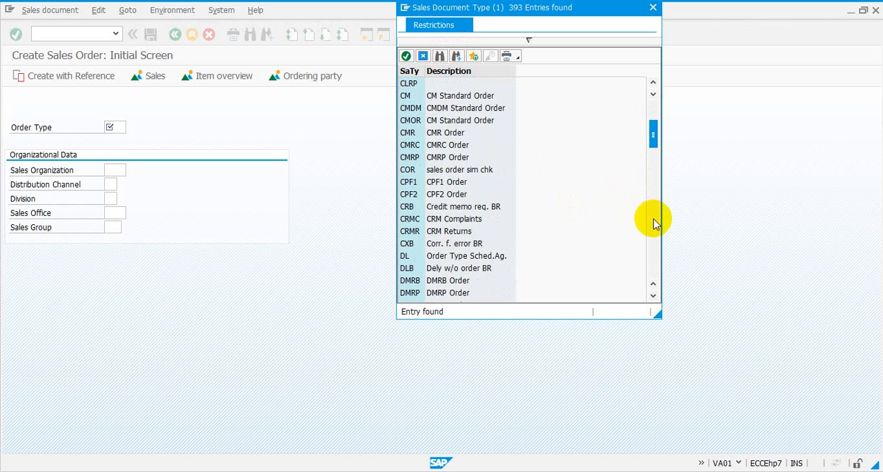
pyautogui.scroll(-20, 655, 223)
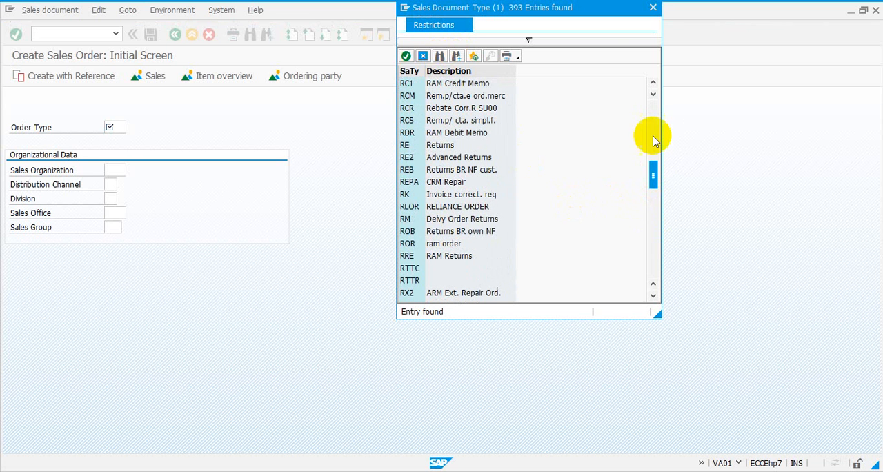
pyautogui.moveTo(655, 83); pyautogui.dragTo(655, 83)
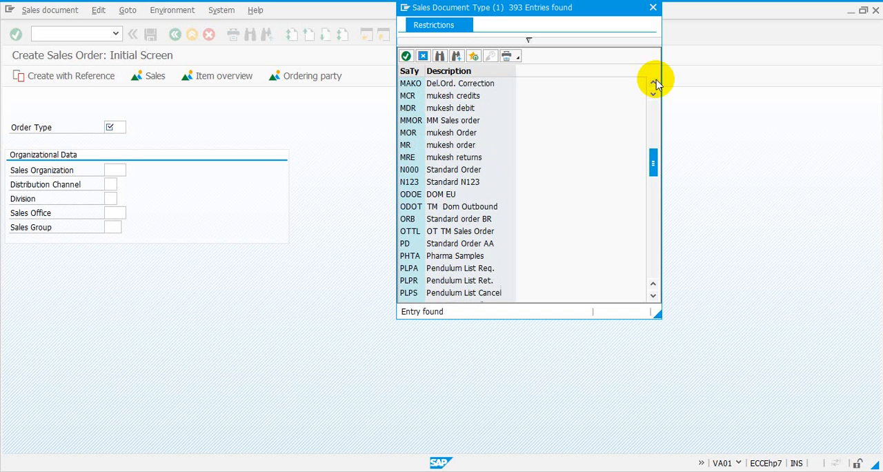
pyautogui.click(657, 83)
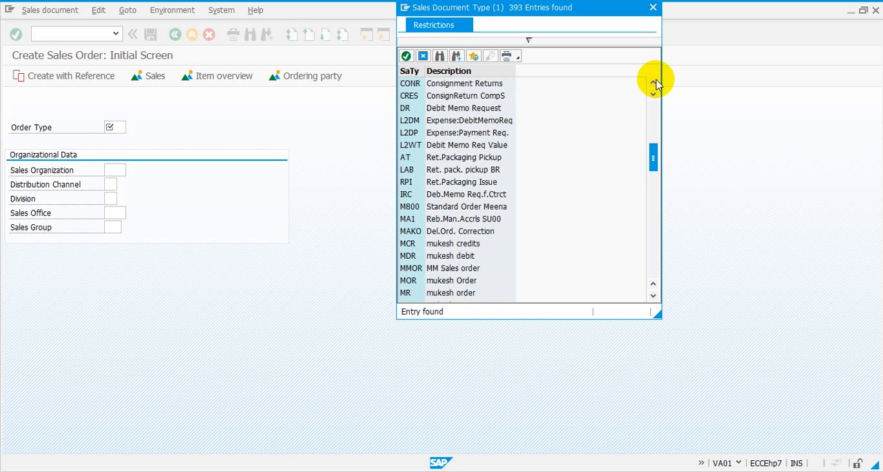
pyautogui.click(453, 111)
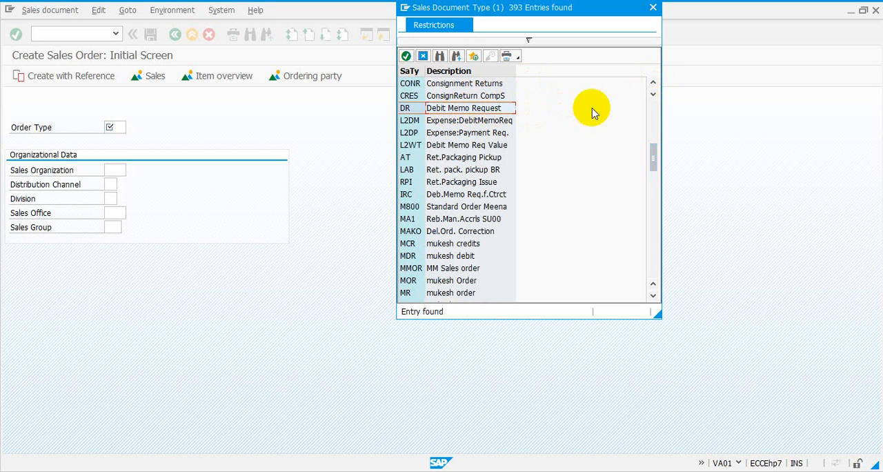
pyautogui.click(490, 84)
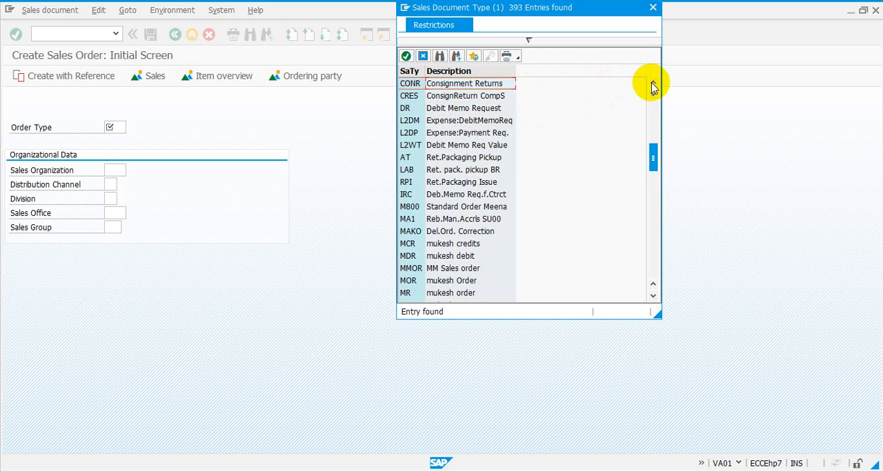
pyautogui.scroll(2, 652, 84)
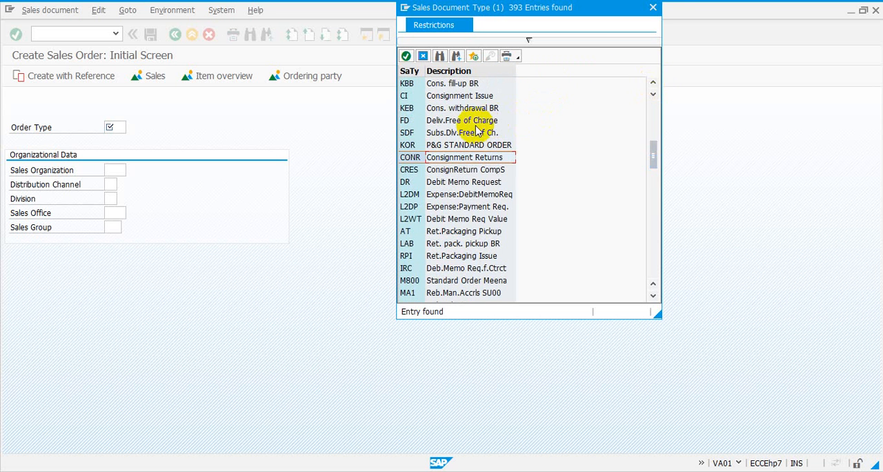
pyautogui.click(653, 7)
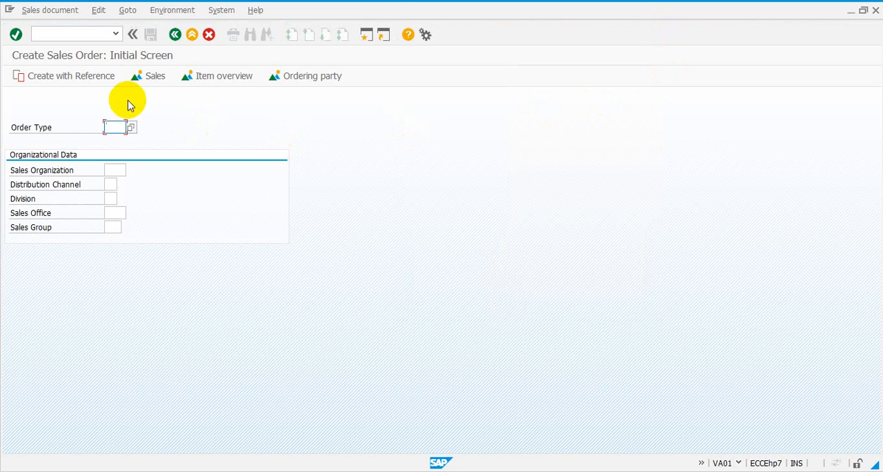
# - Leave Create Sales Order and open the Create Quotation transaction VA21 in the same session
pyautogui.click(105, 36)
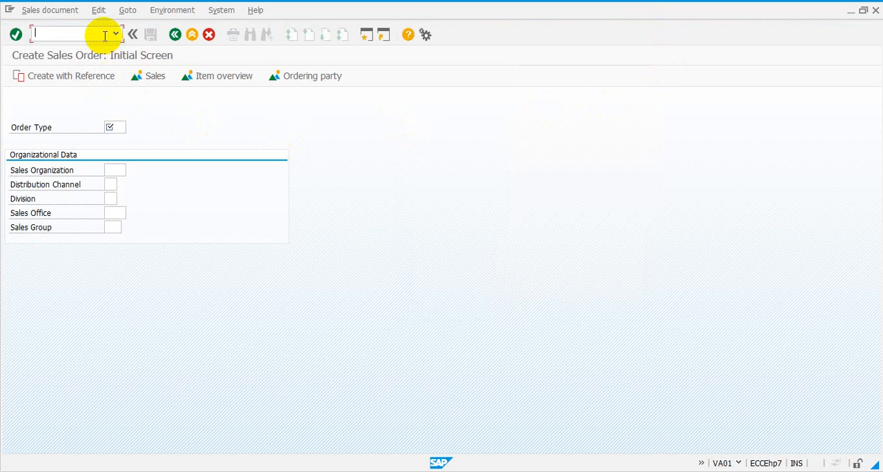
pyautogui.write('/n')
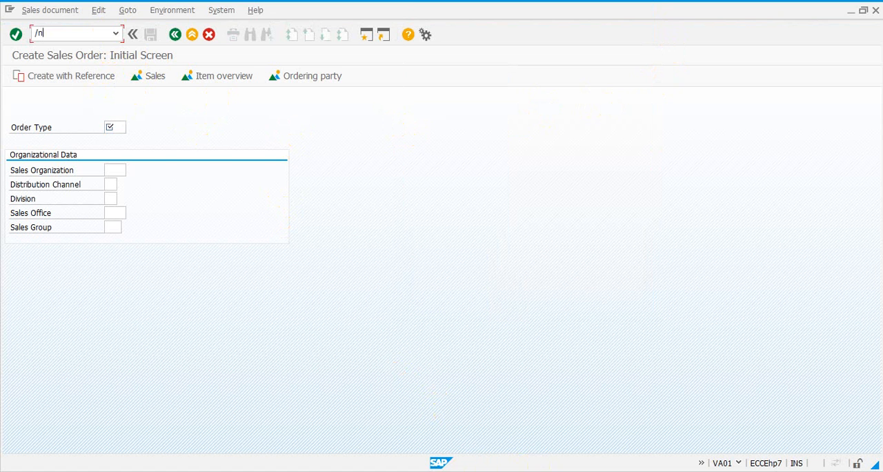
pyautogui.click(47, 35)
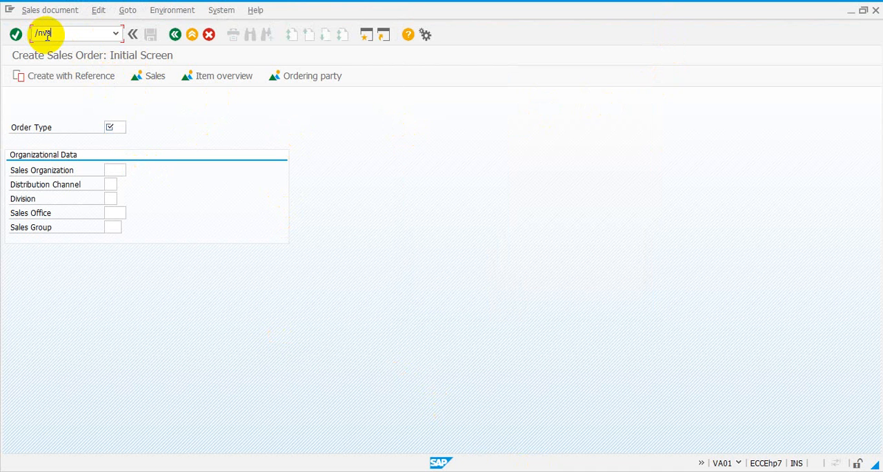
pyautogui.write('va21')
pyautogui.press('Return')
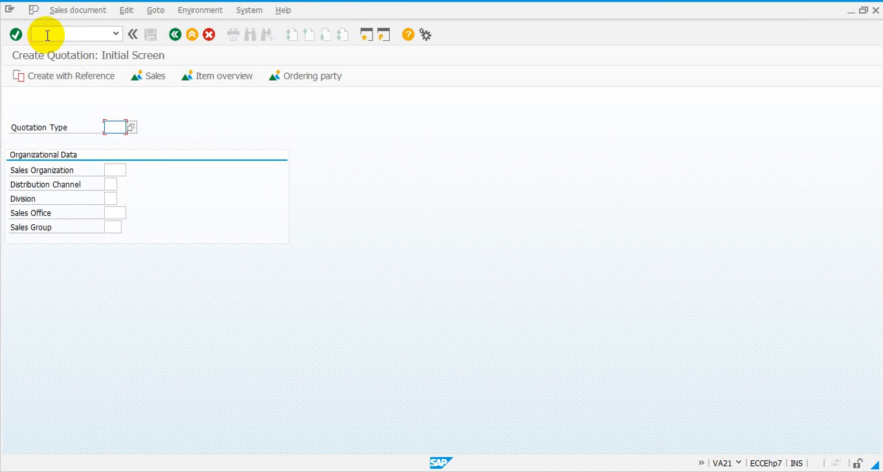
# - Choose QT (Quotation) from the possible entries as the Quotation Type
pyautogui.click(132, 130)
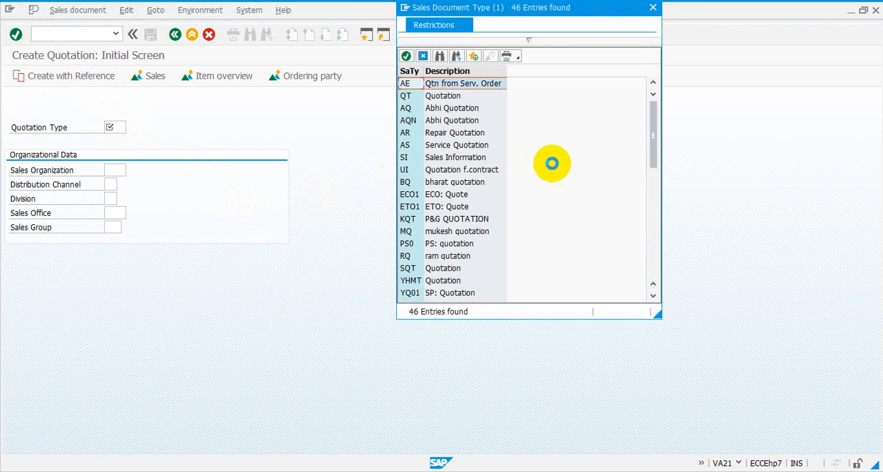
pyautogui.click(439, 96)
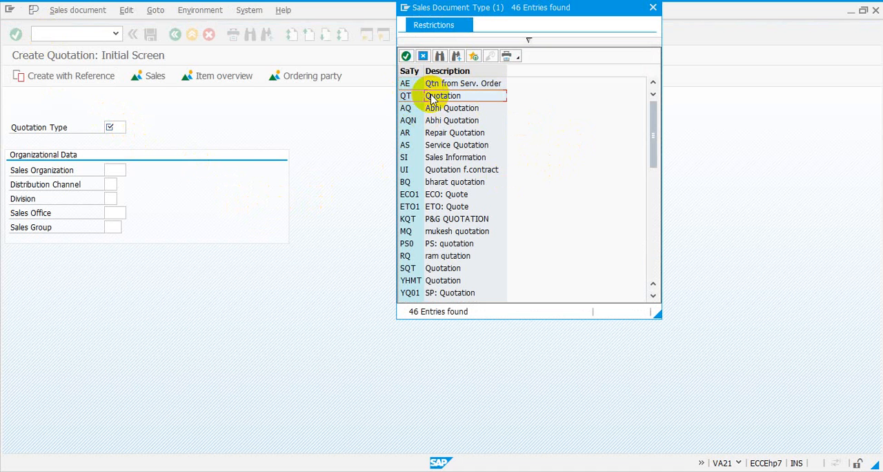
pyautogui.doubleClick(442, 96)
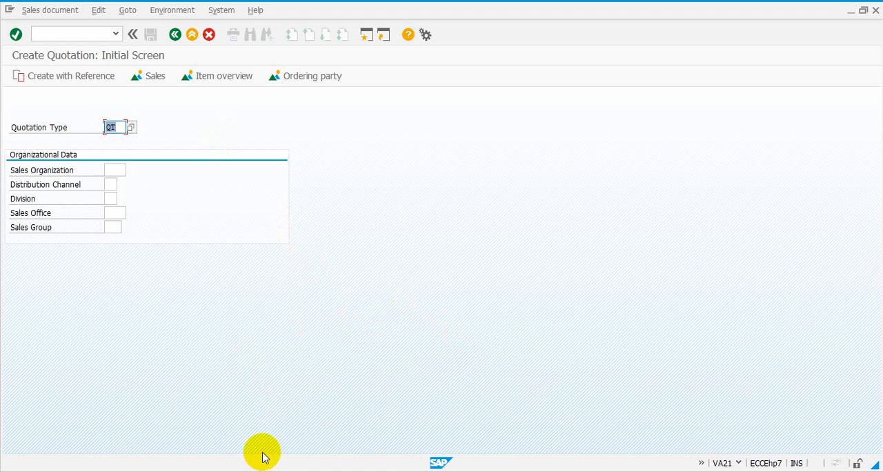
# - Switch to the presentation and show the Document Structure slide
pyautogui.moveTo(260, 471)
pyautogui.click(324, 404)
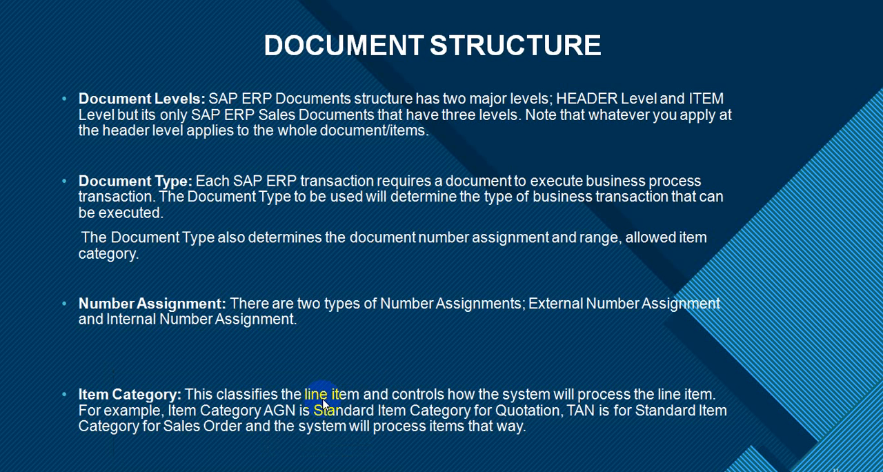
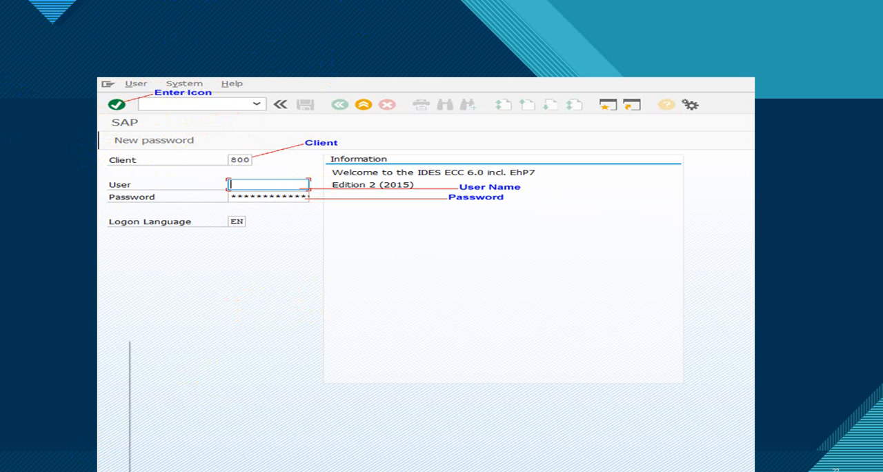
# - Switch from the slide show to the SAP Create Quotation session and end it with the /nex command
pyautogui.moveTo(114, 426)
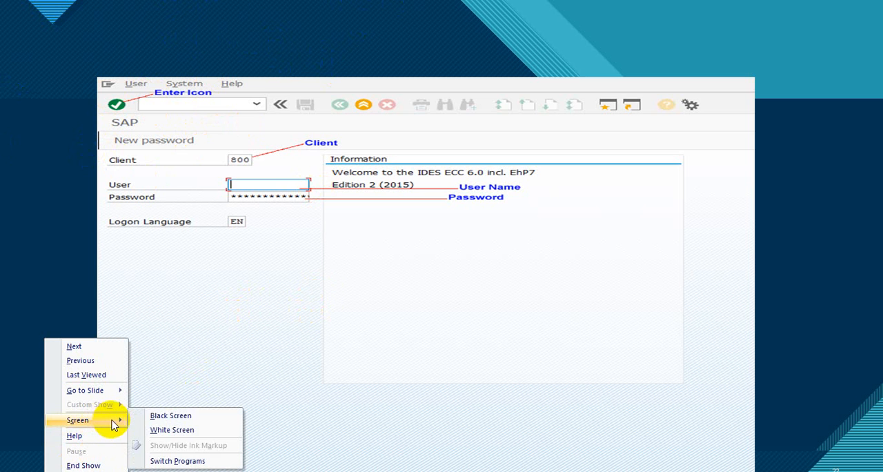
pyautogui.click(191, 462)
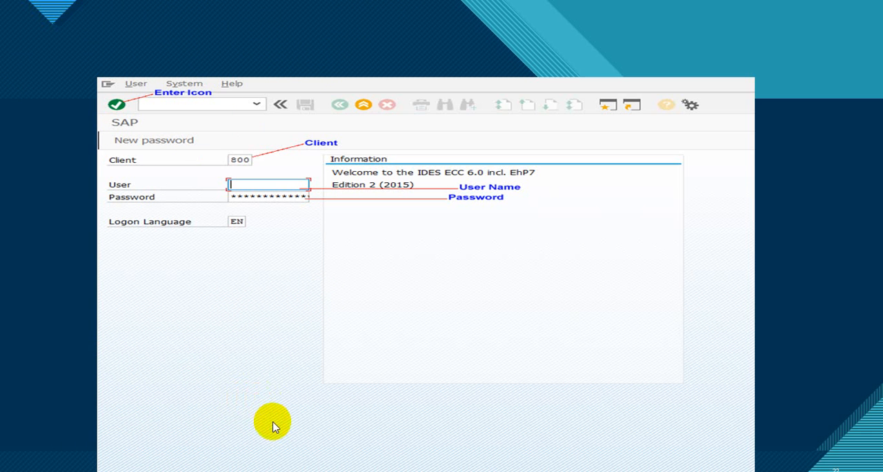
pyautogui.moveTo(154, 470)
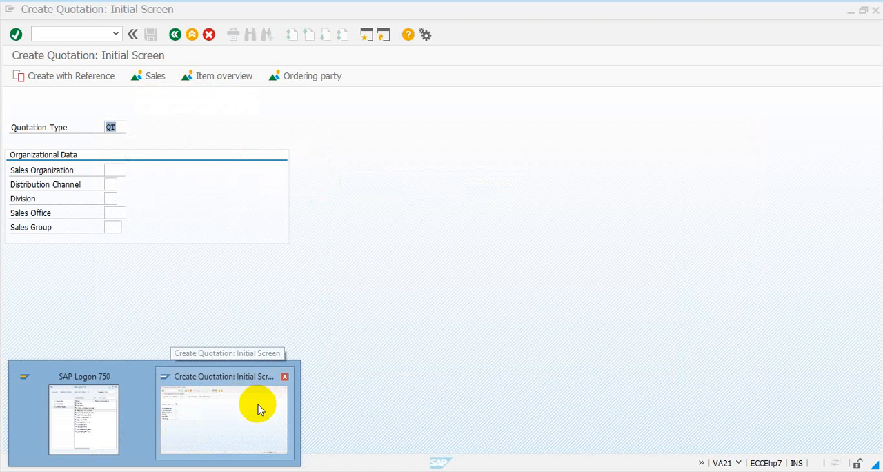
pyautogui.click(258, 405)
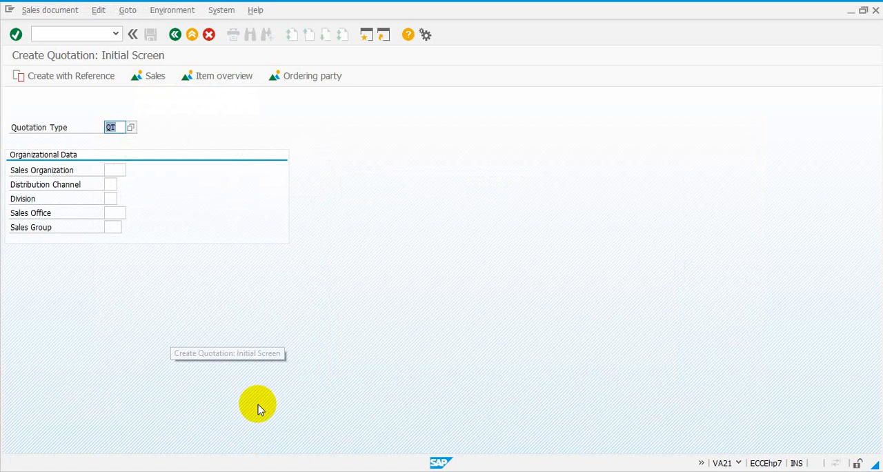
pyautogui.click(81, 33)
pyautogui.write('/n')
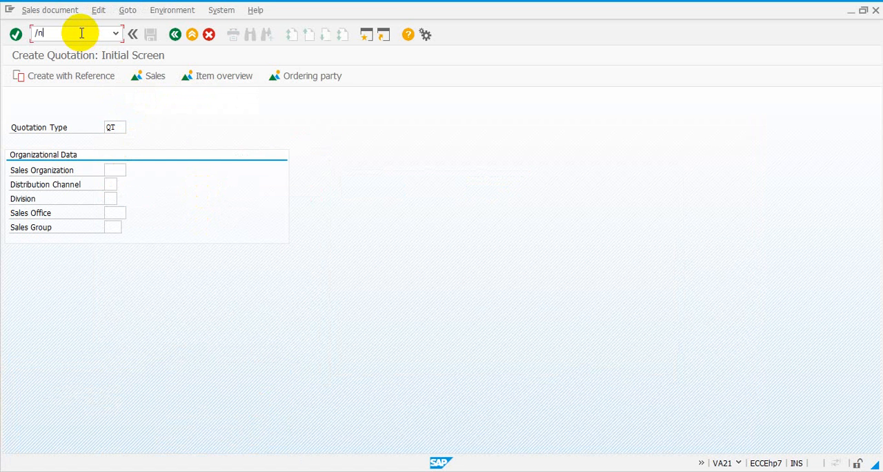
pyautogui.write('ex')
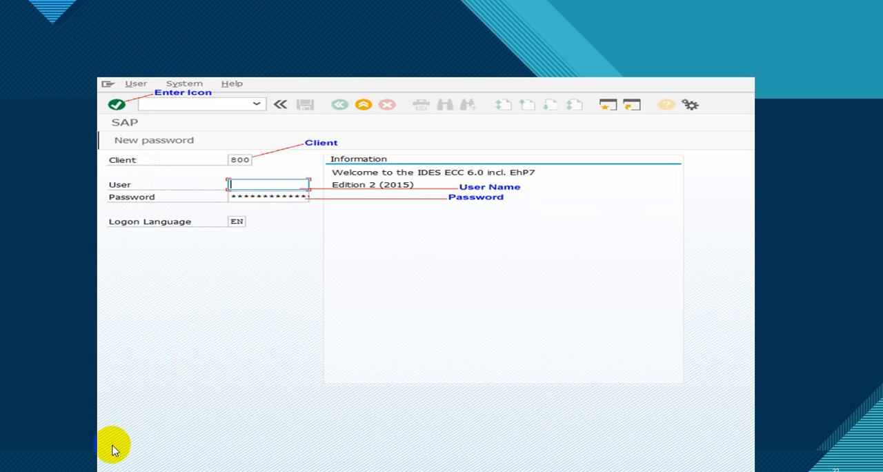
# - Switch from the slide show to SAP Logon 750 and open the SAP MM QA System connection
pyautogui.rightClick(114, 397)
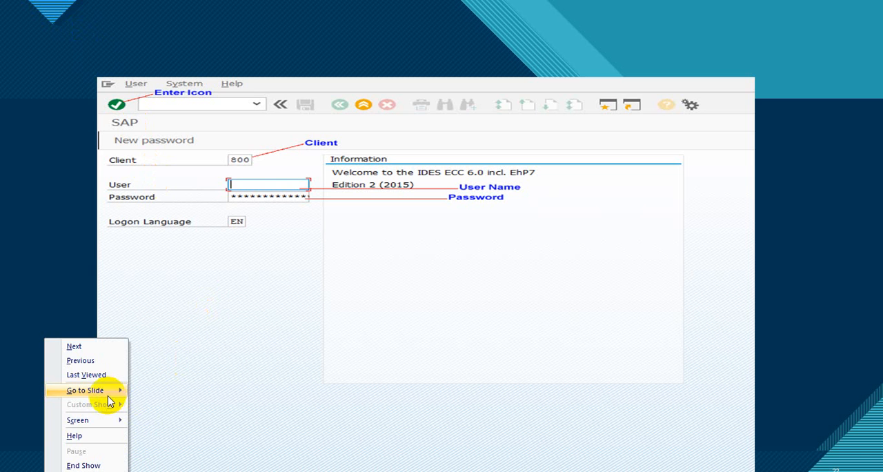
pyautogui.moveTo(115, 390)
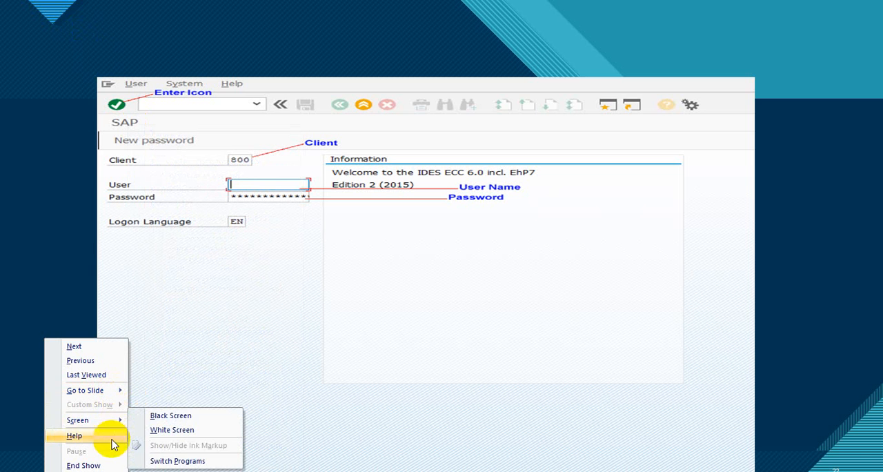
pyautogui.moveTo(117, 420)
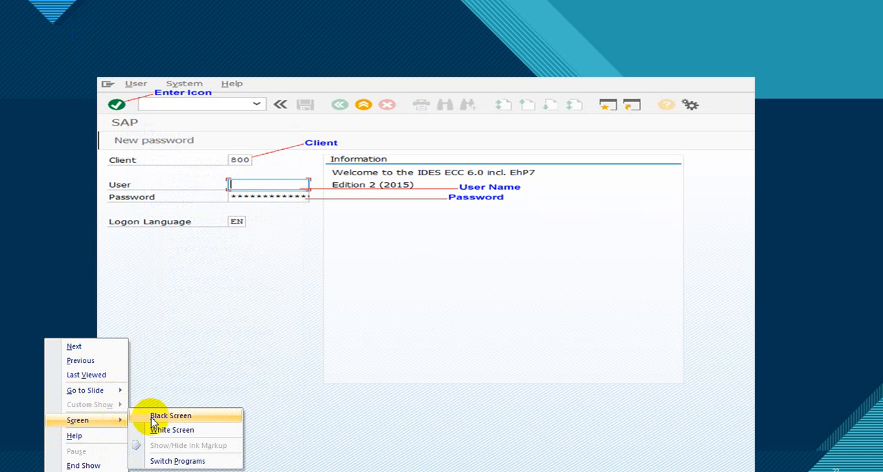
pyautogui.click(175, 462)
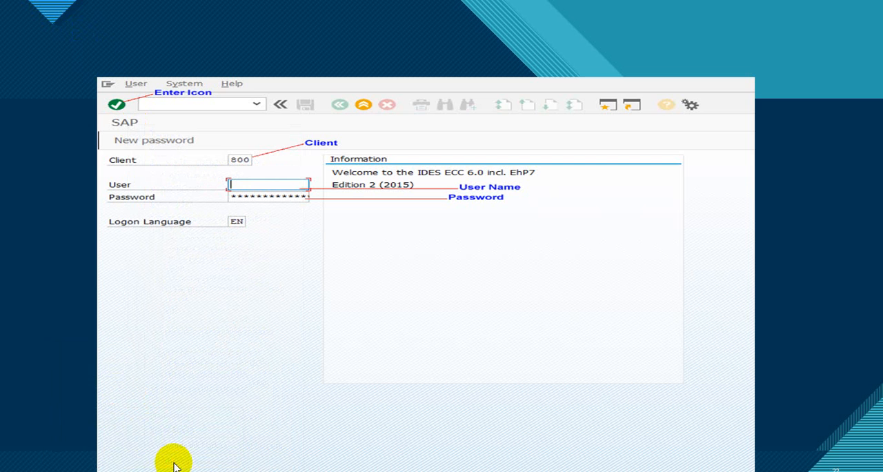
pyautogui.moveTo(92, 471)
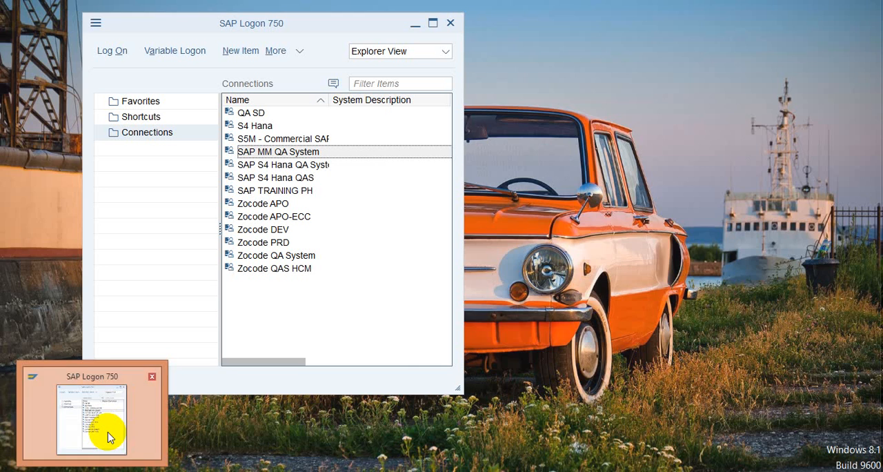
pyautogui.click(108, 435)
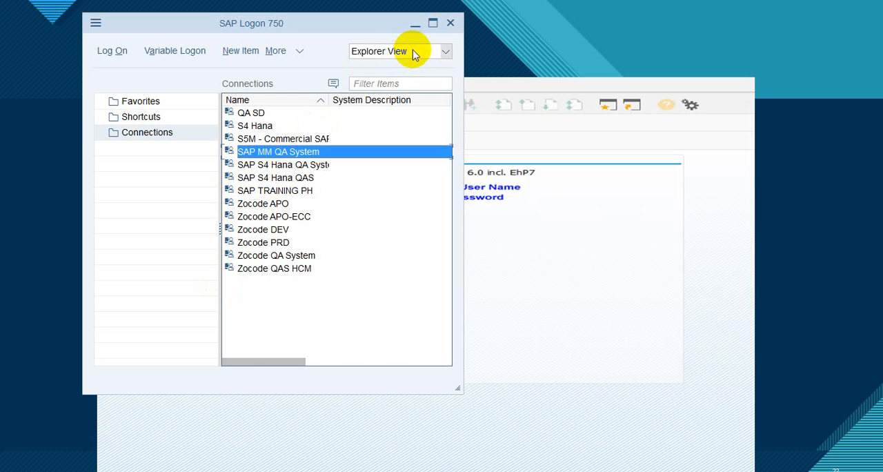
pyautogui.moveTo(91, 469)
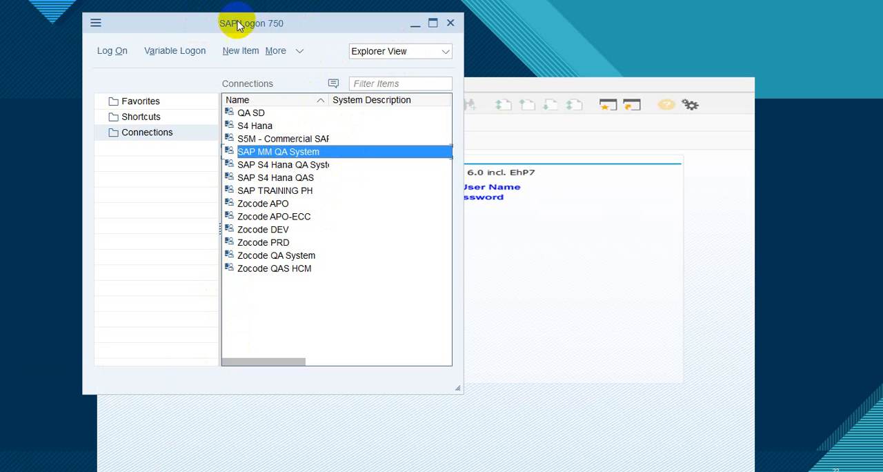
pyautogui.doubleClick(267, 153)
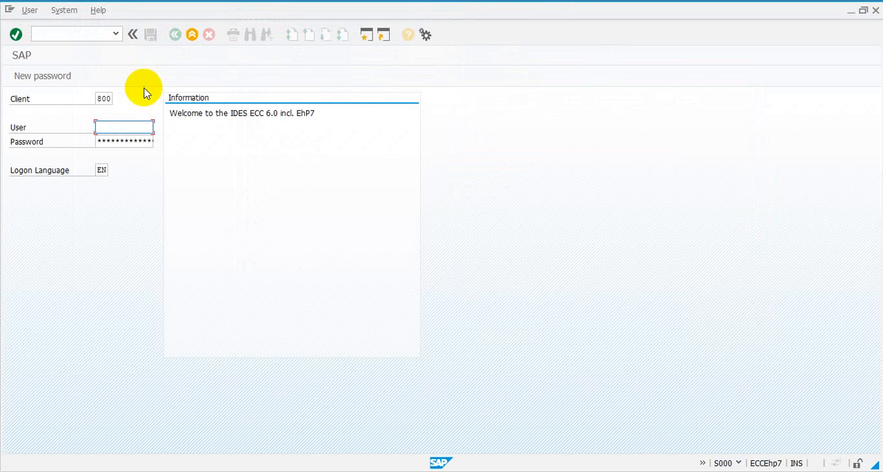
# - Fill in the User field on the logon screen by choosing the first suggested user ID
pyautogui.click(127, 127)
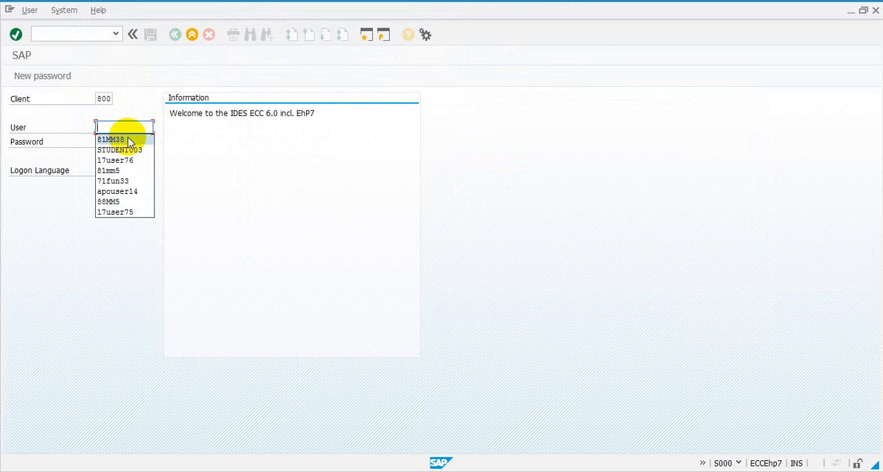
pyautogui.click(127, 135)
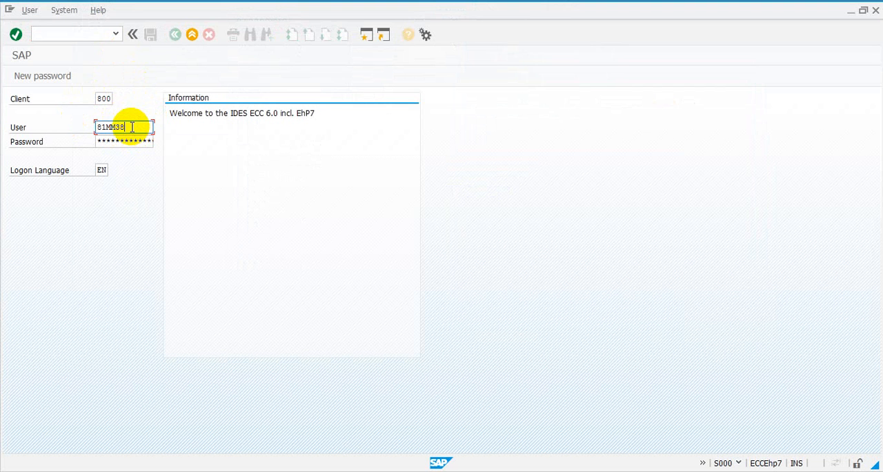
pyautogui.press('BackSpace')
pyautogui.press('BackSpace')
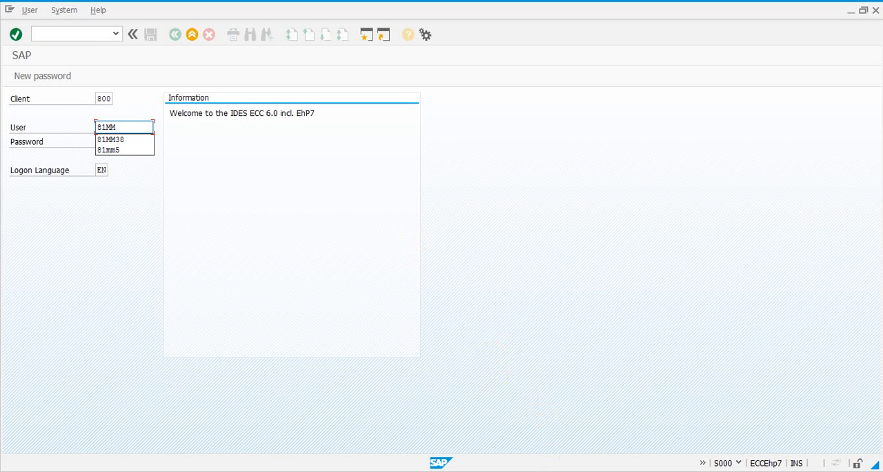
pyautogui.click(133, 129)
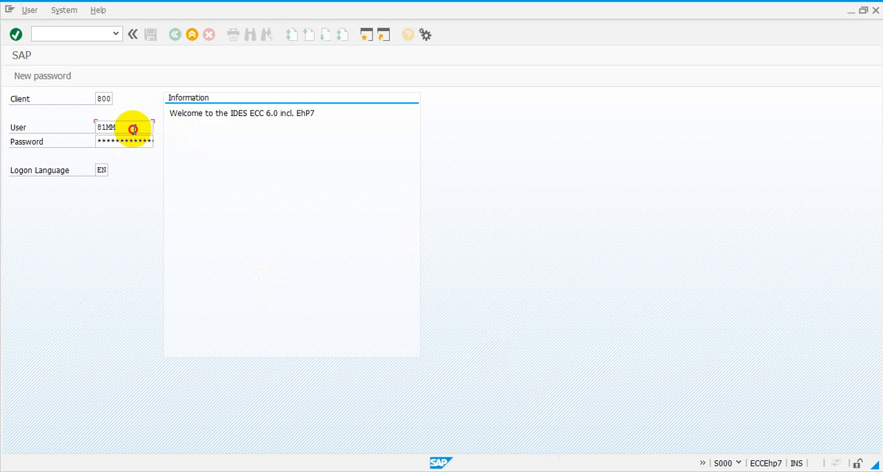
pyautogui.press('BackSpace')
pyautogui.press('BackSpace')
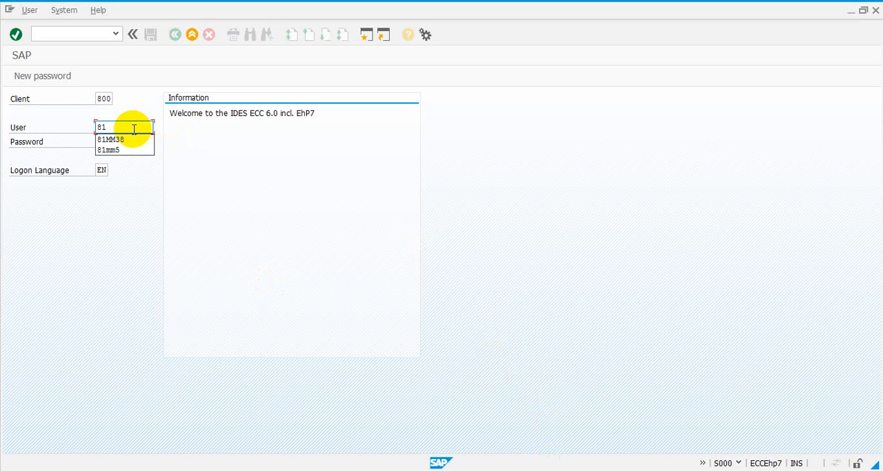
pyautogui.click(122, 140)
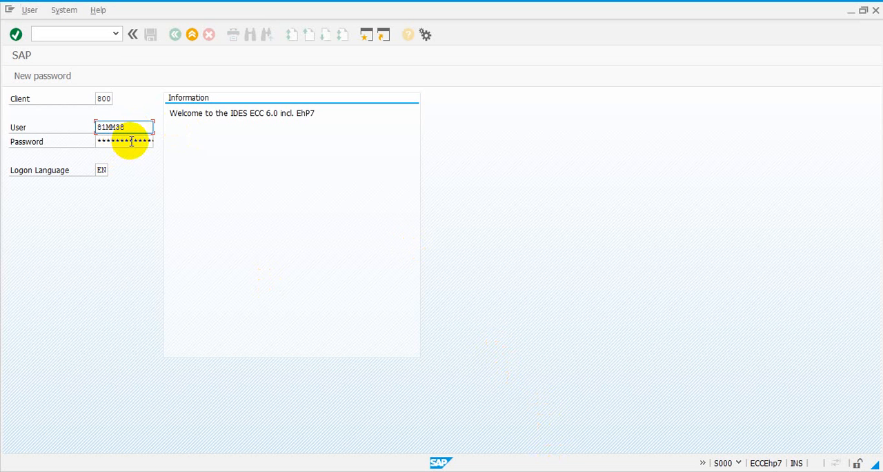
# - Enter the account password and log on to the system
pyautogui.click(131, 142)
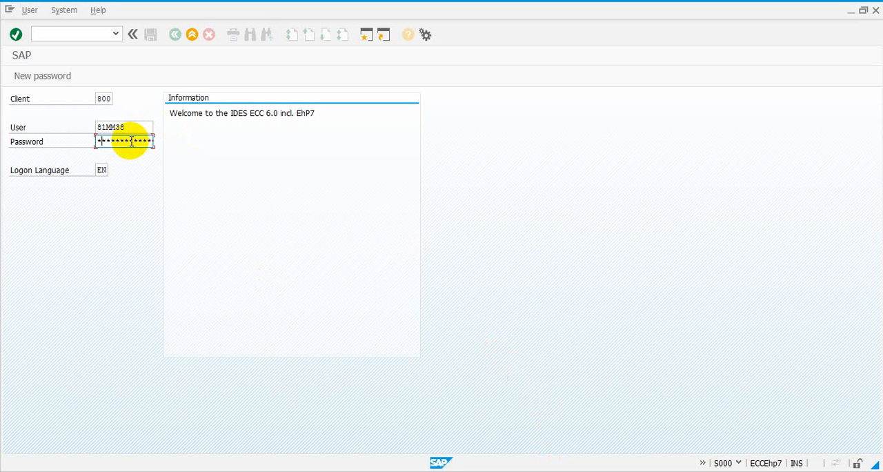
pyautogui.write('*')
pyautogui.press('Return')
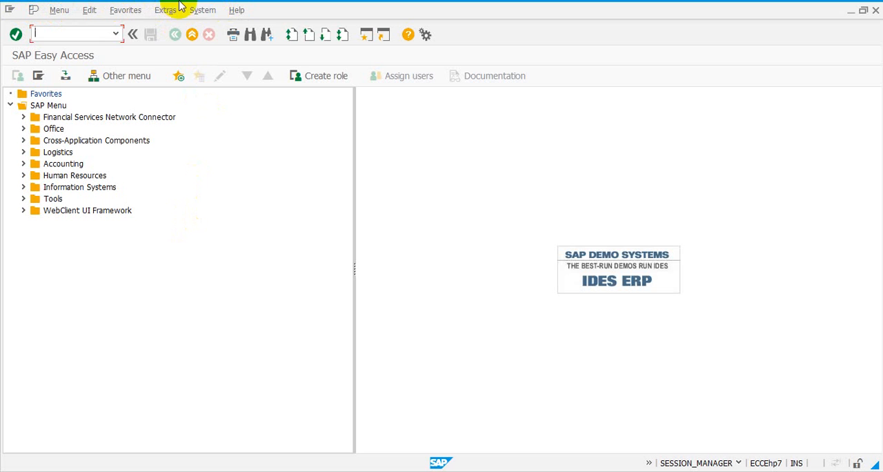
# - Expand Logistics and its Materials Management folder in the SAP menu to view their contents, and collapse both again
pyautogui.click(234, 12)
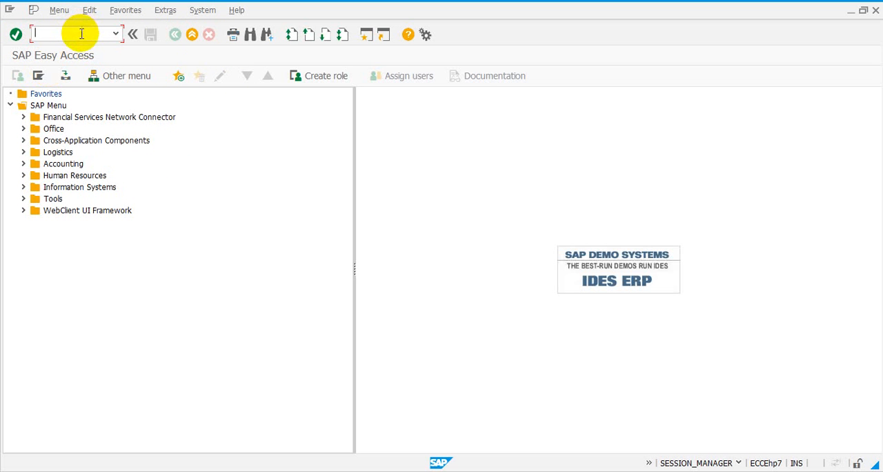
pyautogui.click(38, 154)
pyautogui.click(36, 164)
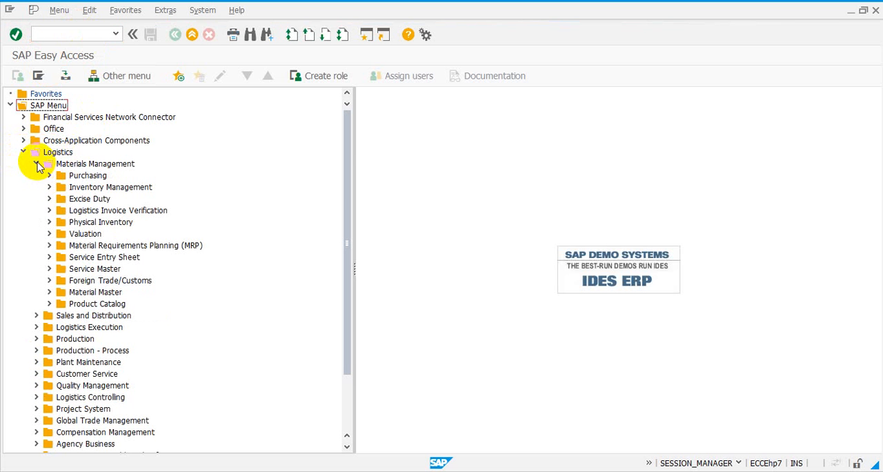
pyautogui.click(38, 165)
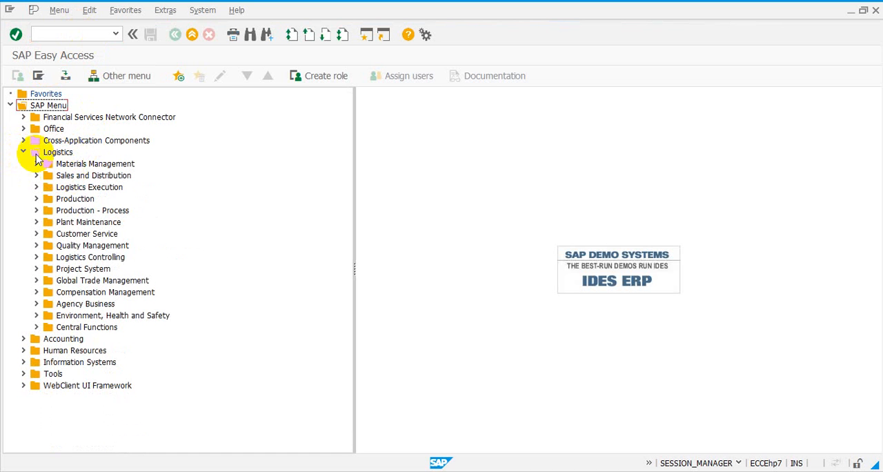
pyautogui.click(24, 153)
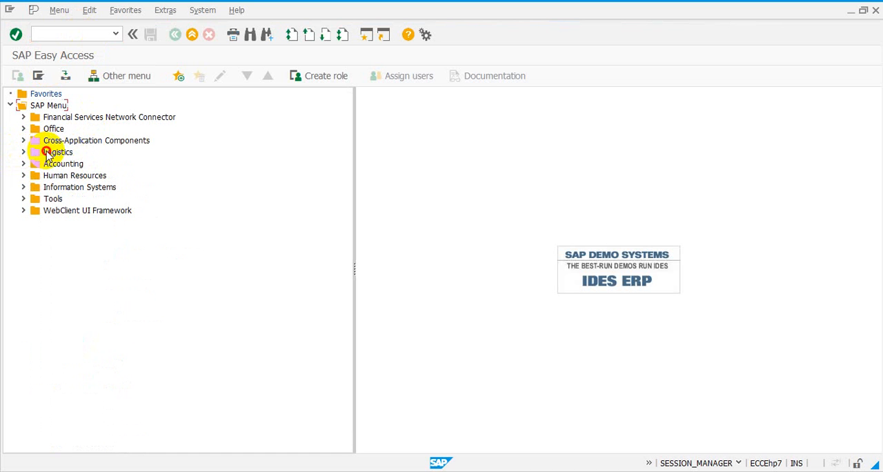
# - Highlight the Logistics, Accounting and Human Resources folders in turn in the SAP menu tree
pyautogui.click(48, 153)
pyautogui.click(60, 166)
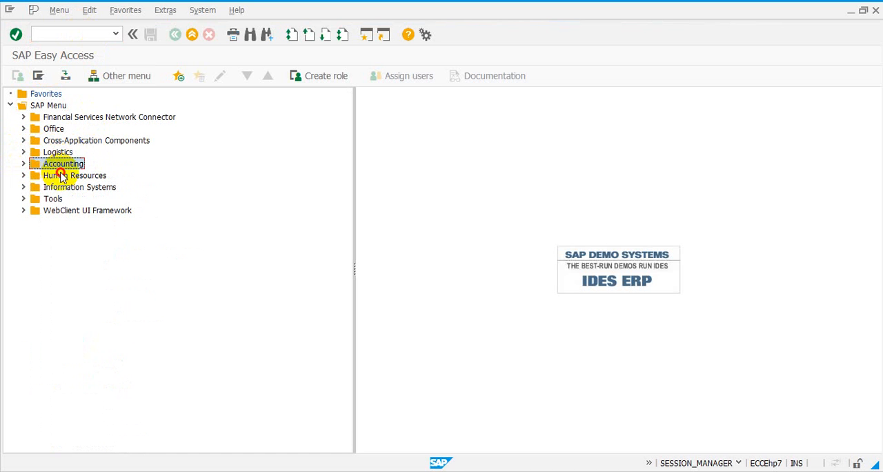
pyautogui.click(62, 176)
pyautogui.click(61, 165)
pyautogui.click(58, 151)
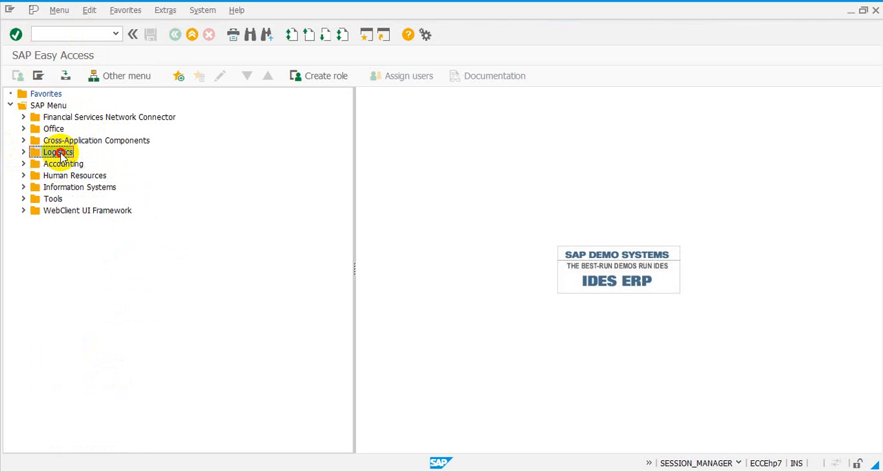
pyautogui.click(62, 165)
pyautogui.click(65, 177)
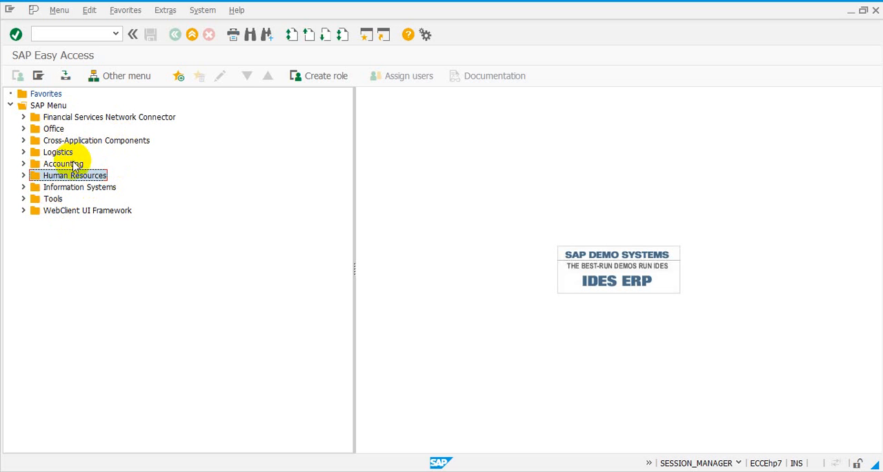
# - Open VA21 - Create from the SAP menu path Logistics, Sales and Distribution, Sales, Quotation
pyautogui.click(23, 152)
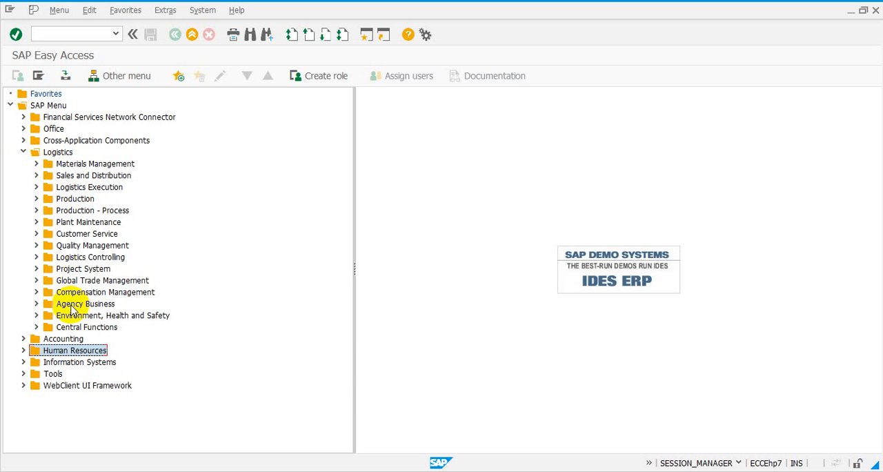
pyautogui.click(37, 176)
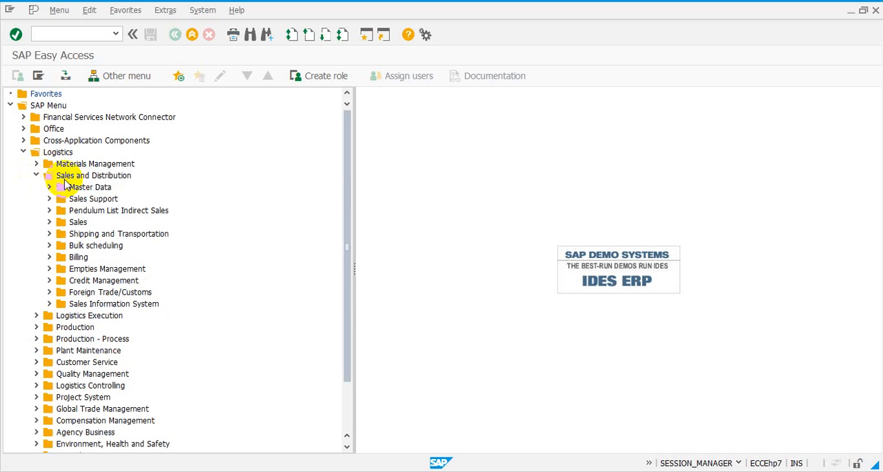
pyautogui.click(50, 223)
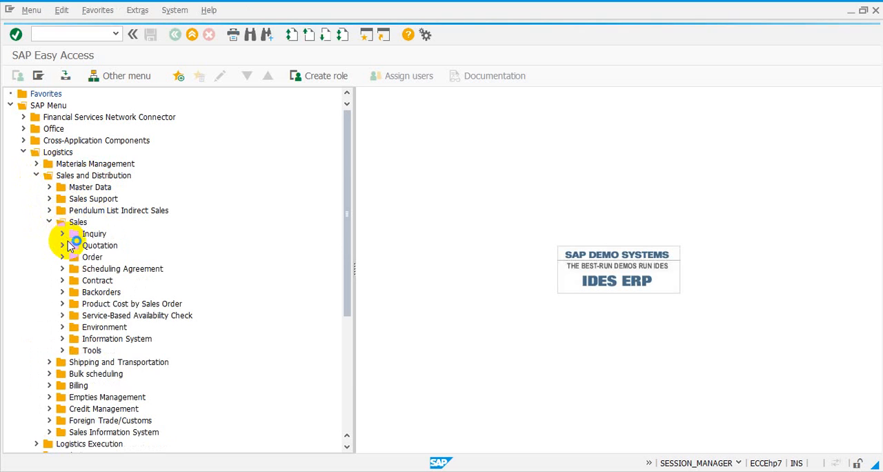
pyautogui.click(62, 246)
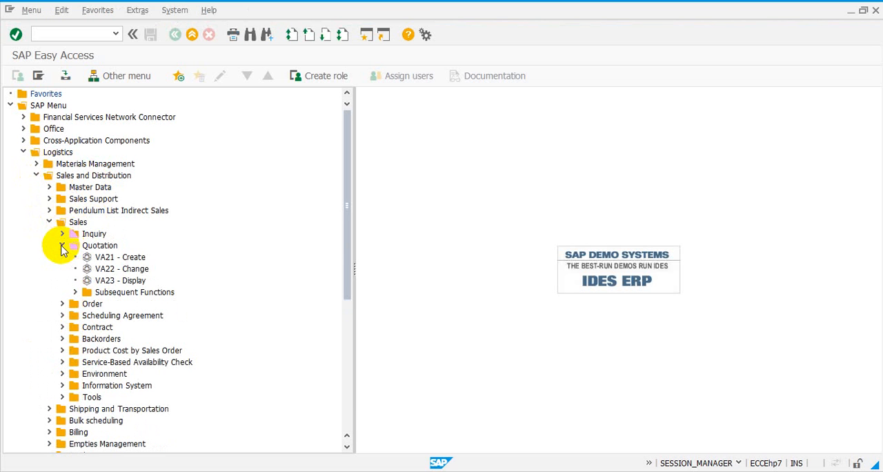
pyautogui.click(103, 259)
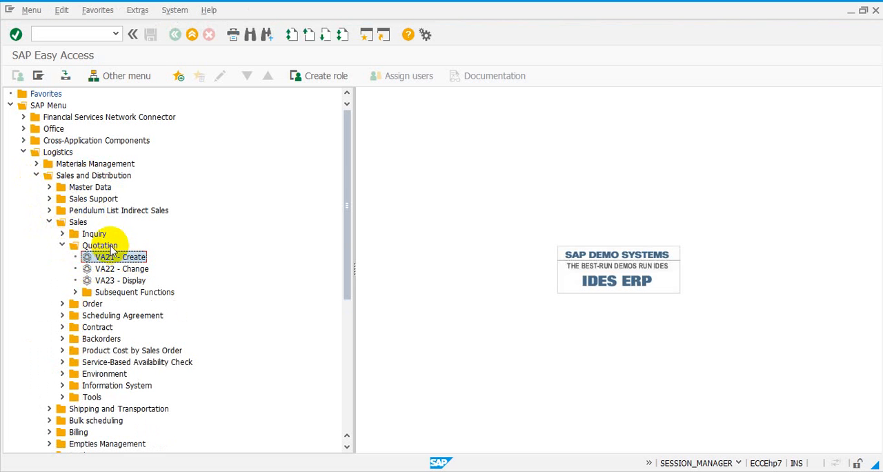
pyautogui.doubleClick(109, 259)
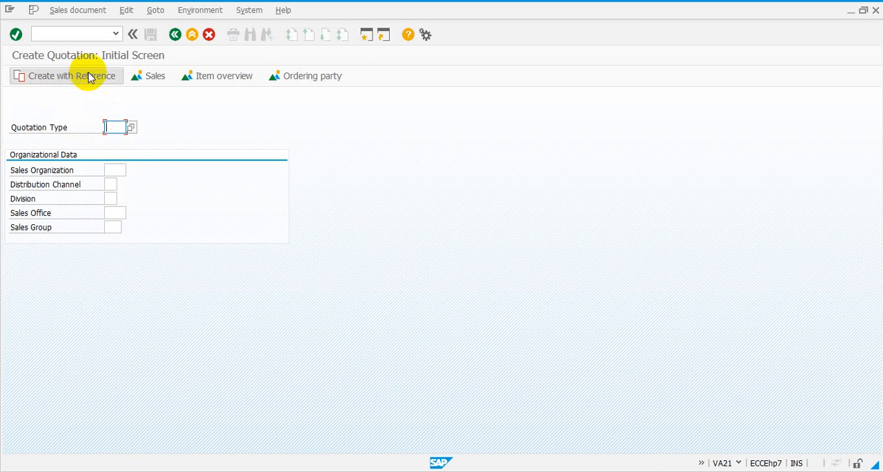
# - Go back to SAP Easy Access and open quotation creation with transaction code va21
pyautogui.click(175, 35)
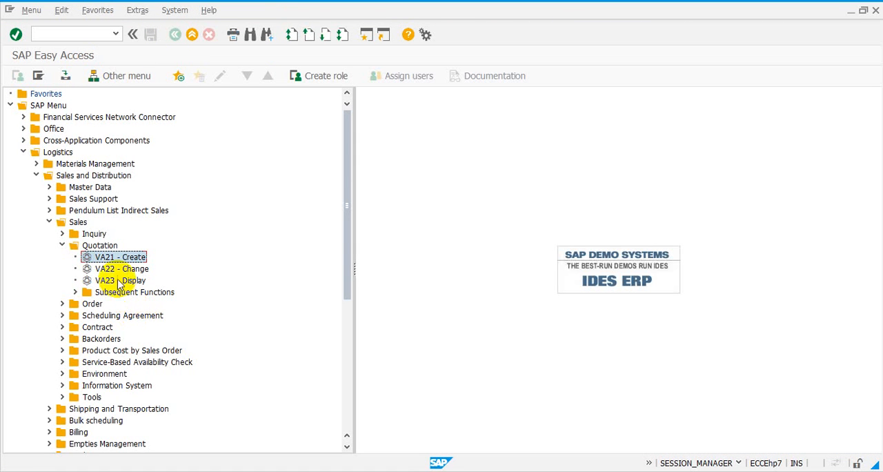
pyautogui.click(78, 36)
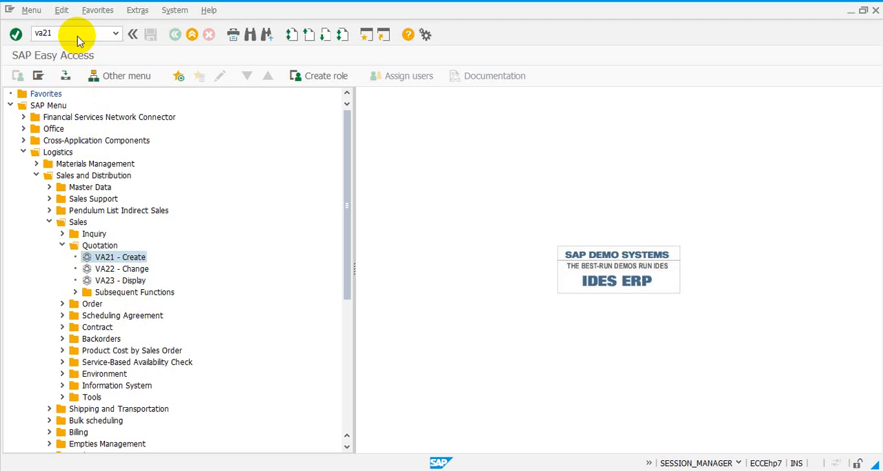
pyautogui.press('Return')
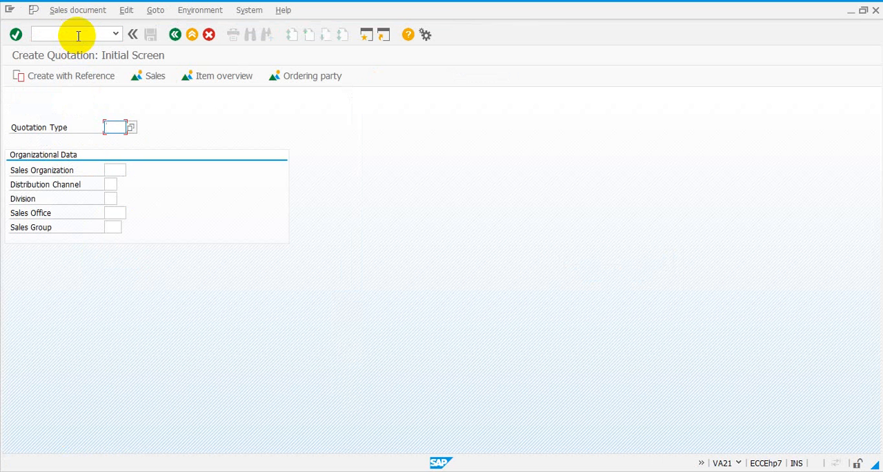
# - Exit quotation creation and collapse the Quotation, Sales, and Sales and Distribution folders in the SAP menu
pyautogui.click(195, 38)
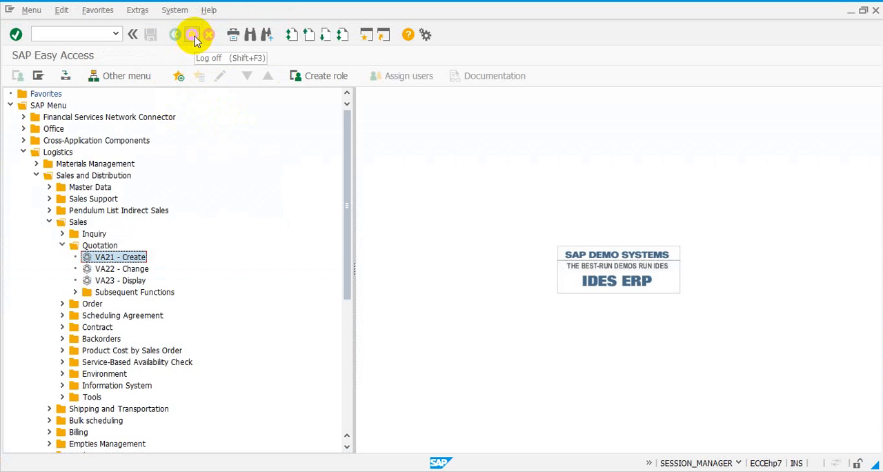
pyautogui.click(63, 246)
pyautogui.click(49, 222)
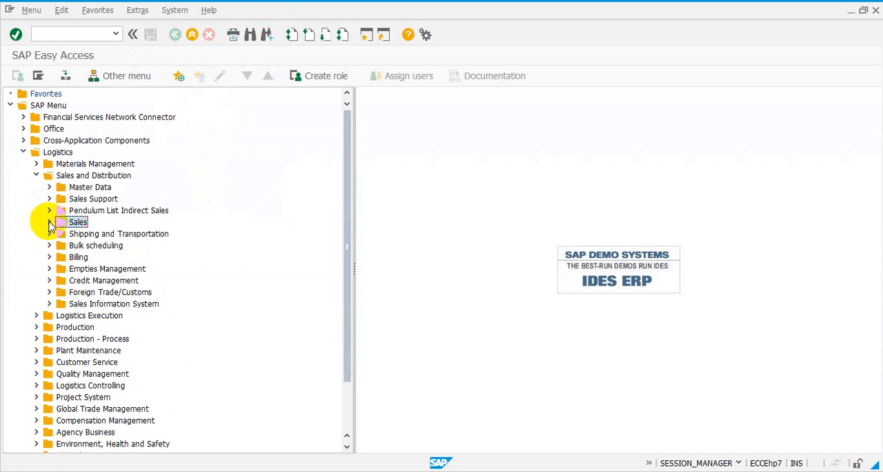
pyautogui.click(37, 176)
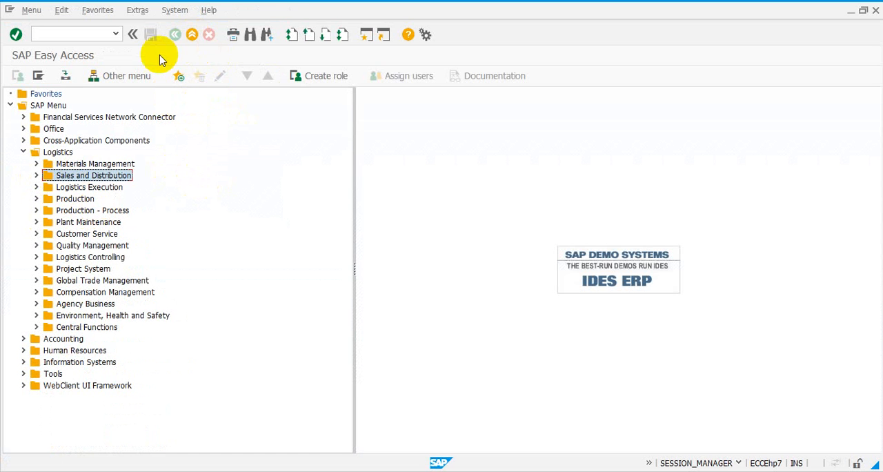
# - Open the Create Quotation screen by running va21 from the history of previously entered transaction codes
pyautogui.click(79, 34)
pyautogui.click(115, 34)
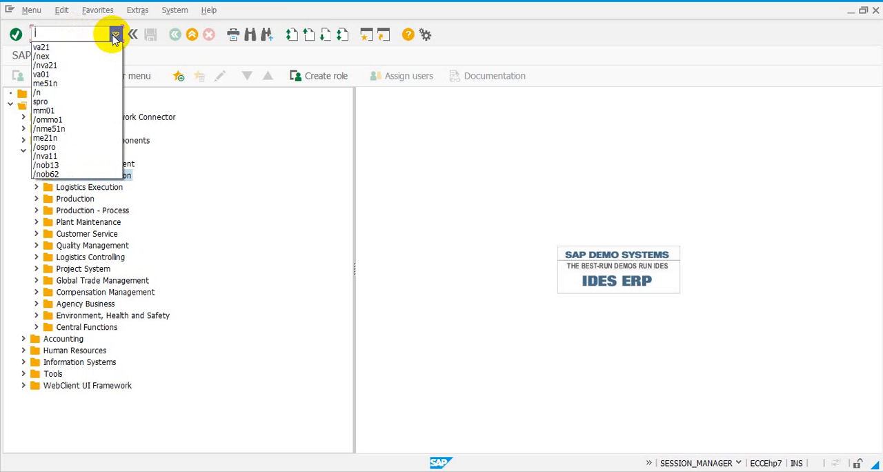
pyautogui.click(94, 44)
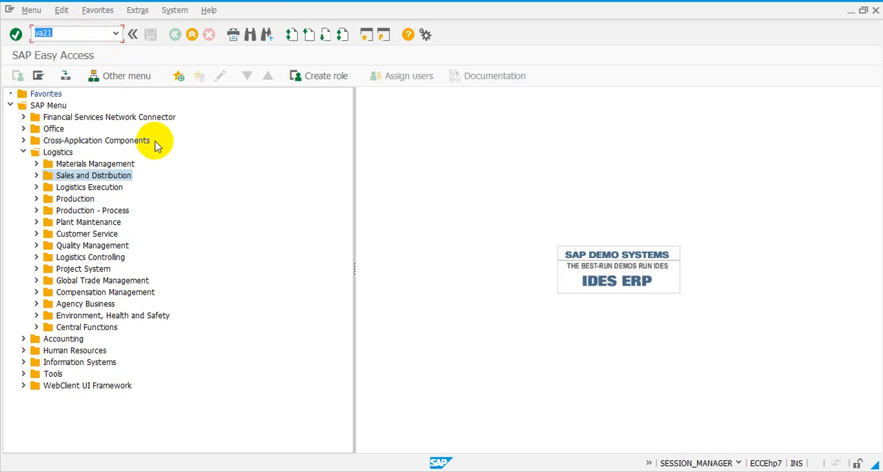
pyautogui.press('Return')
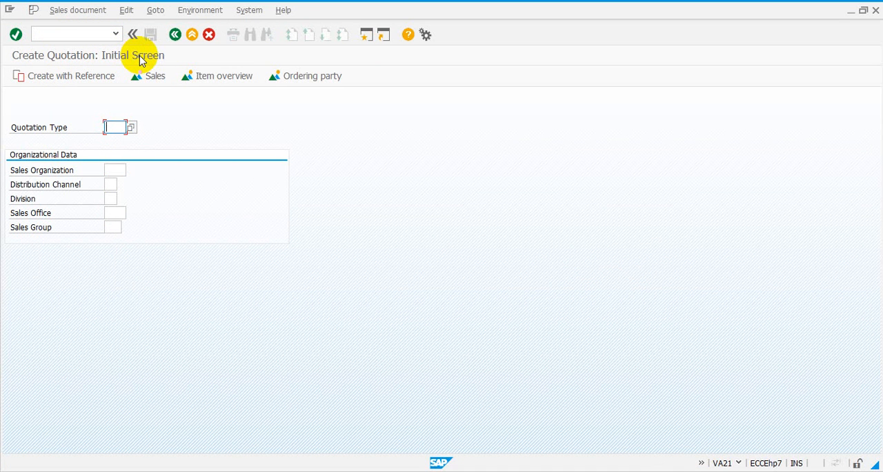
# - Return to SAP Easy Access and run va21 from the transaction code history once more
pyautogui.click(175, 35)
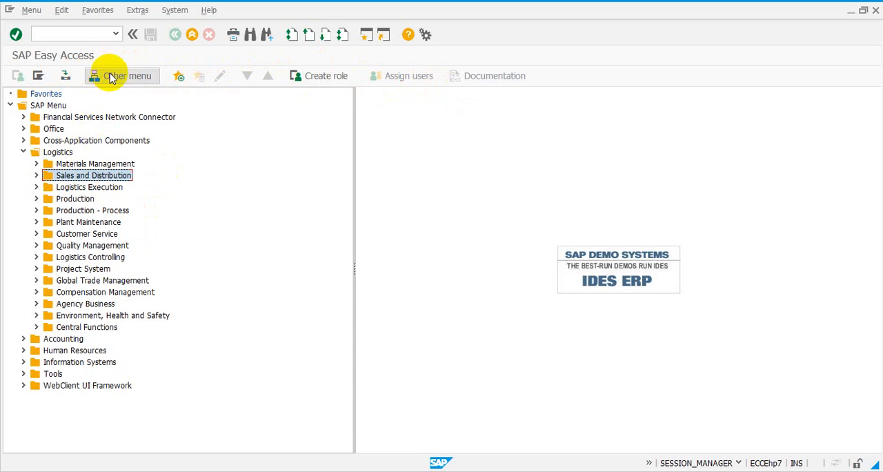
pyautogui.click(96, 36)
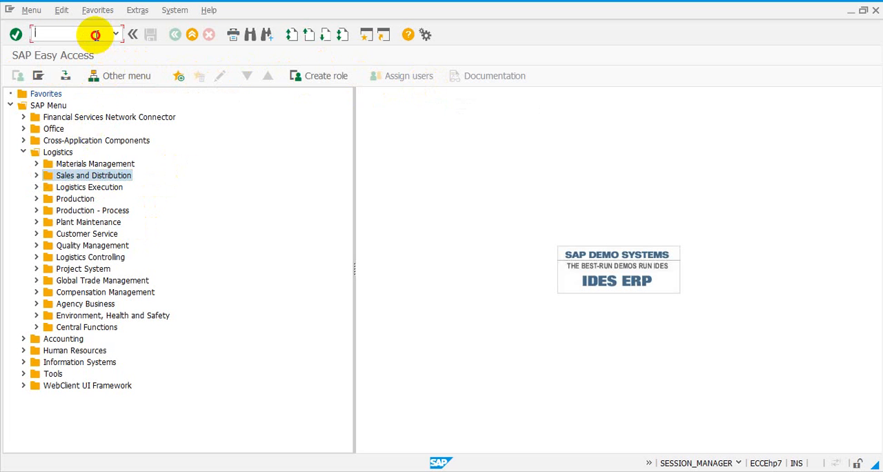
pyautogui.click(115, 35)
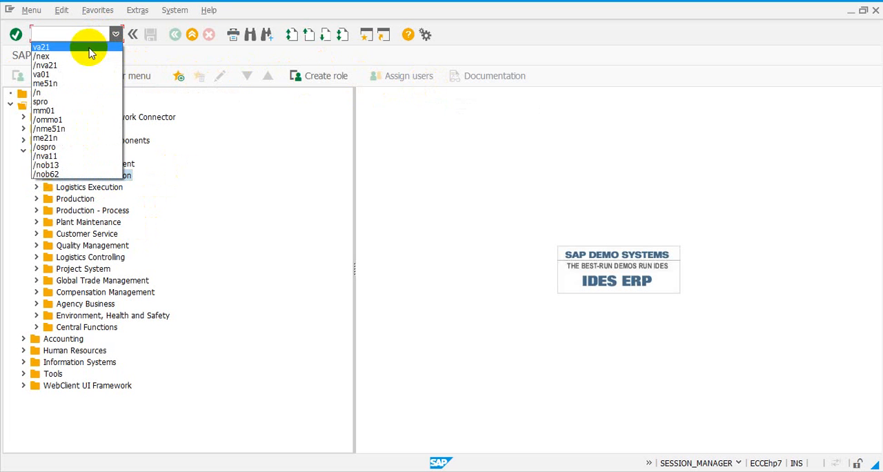
pyautogui.click(91, 44)
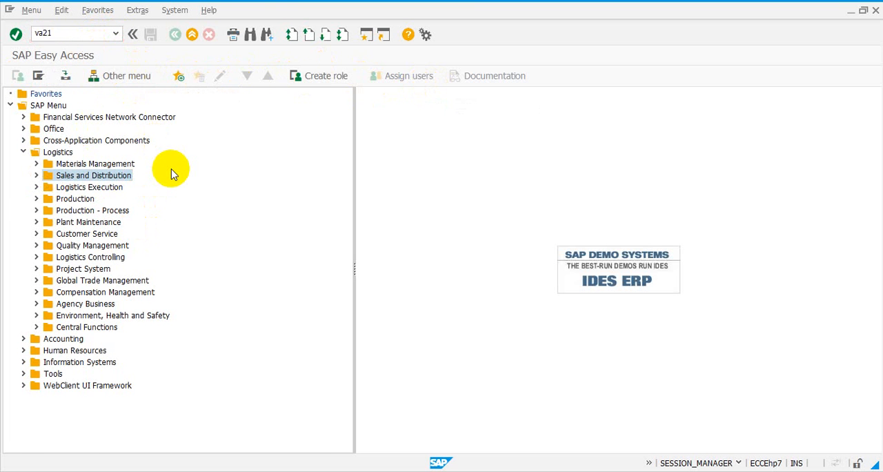
pyautogui.press('Return')
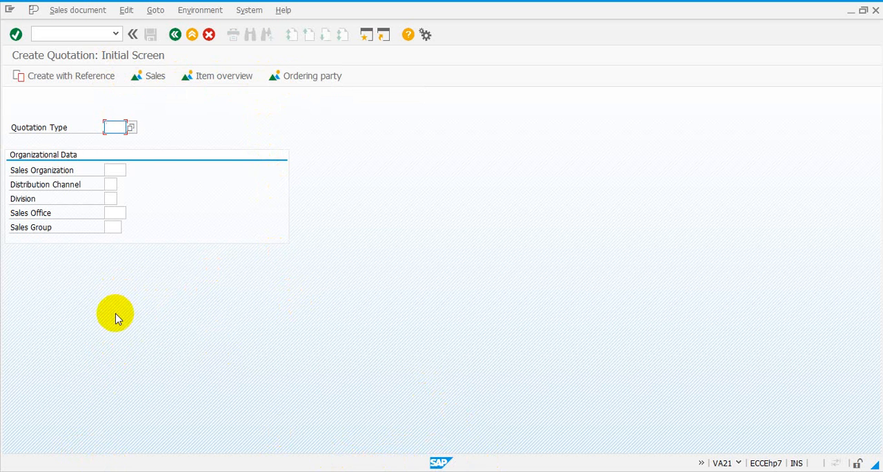
# - Try to continue from the quotation's initial screen without entries, and view the list of available sales organizations
pyautogui.press('Return')
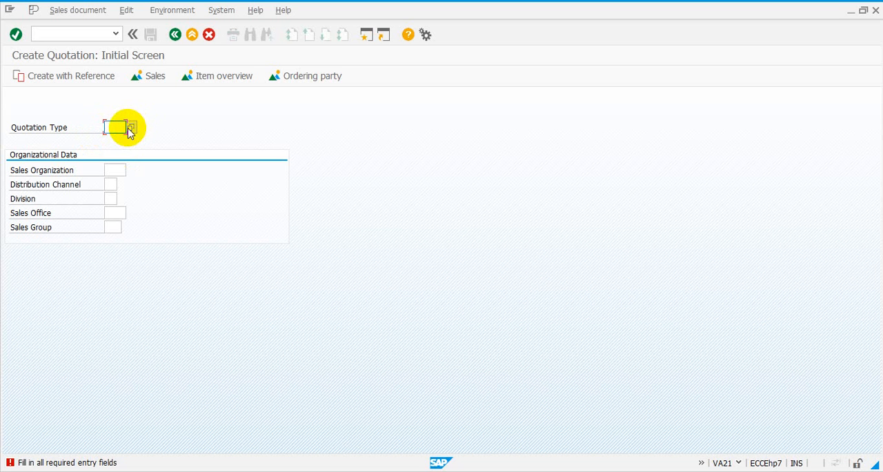
pyautogui.click(118, 169)
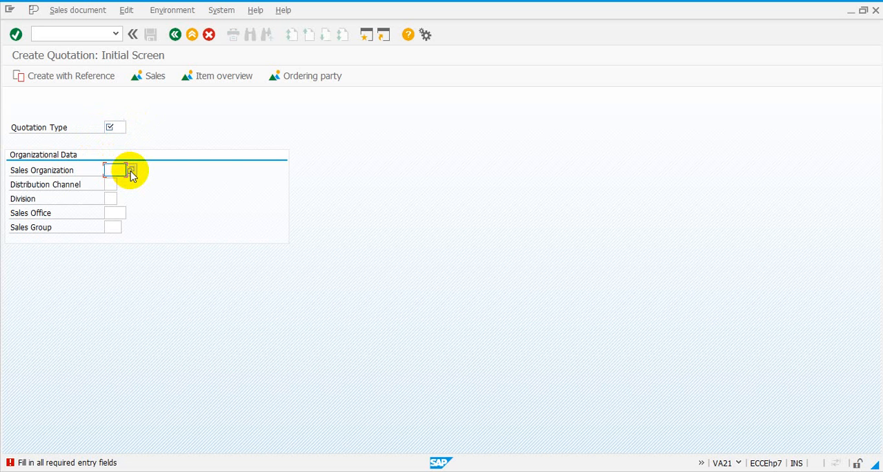
pyautogui.click(131, 171)
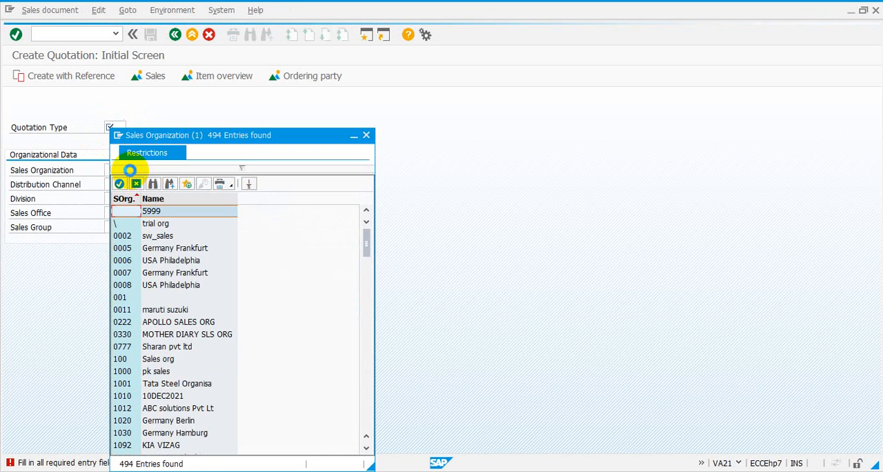
pyautogui.click(367, 134)
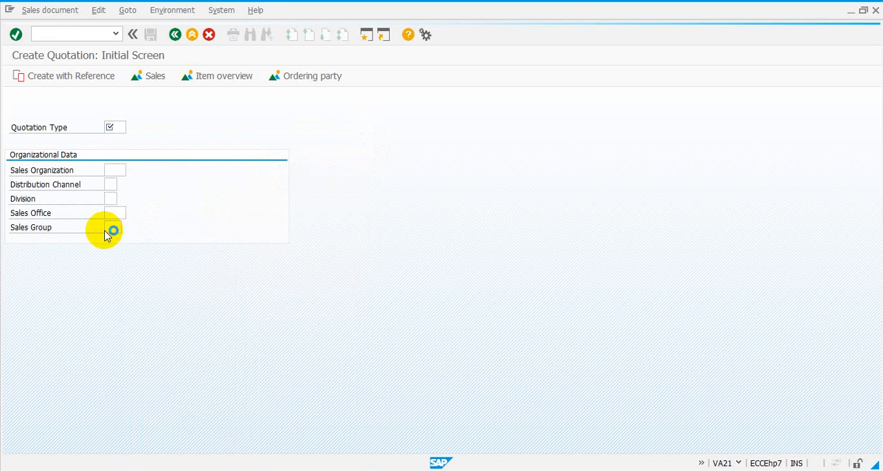
# - Place the cursor in the Sales Group, Sales Office, Division, Distribution Channel and Sales Organization fields in turn
pyautogui.click(112, 227)
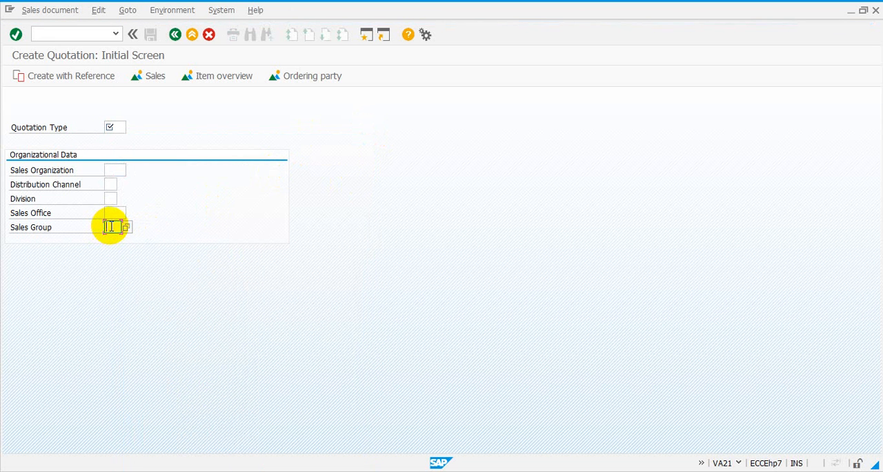
pyautogui.click(116, 213)
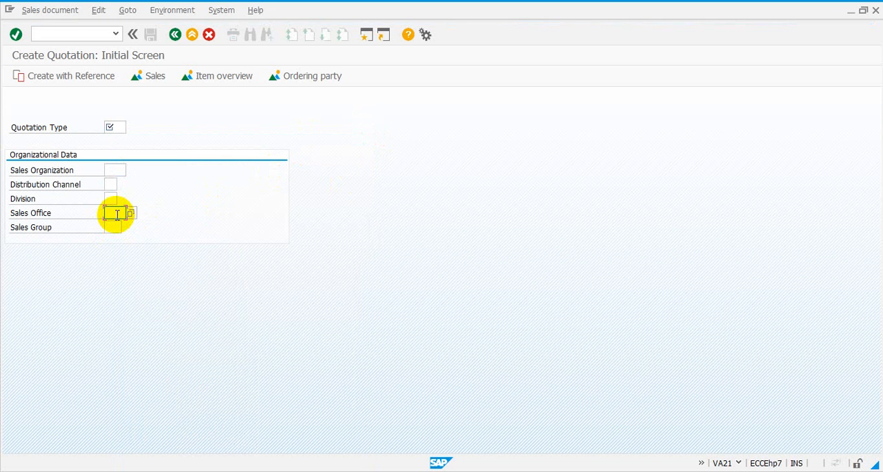
pyautogui.click(112, 199)
pyautogui.click(111, 184)
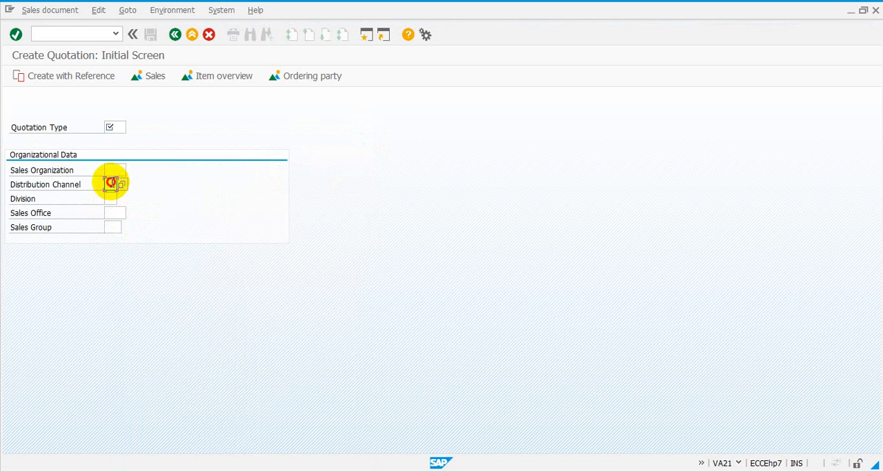
pyautogui.click(113, 168)
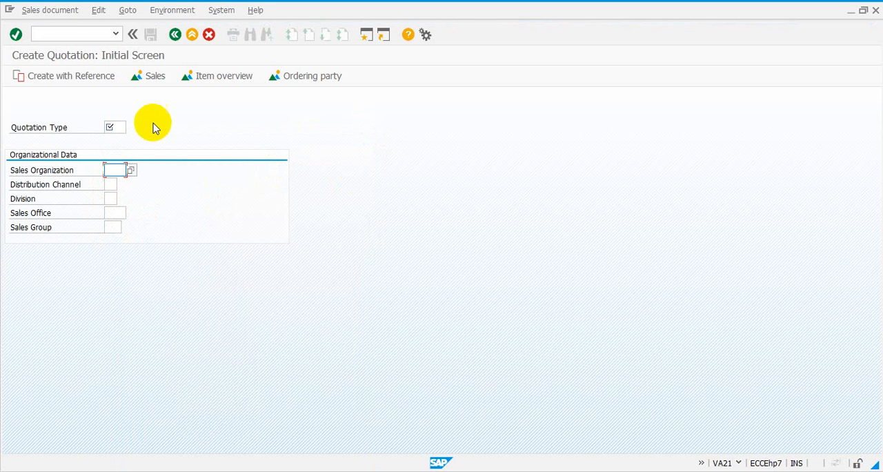
# - Open the Own Data user profile and view the Decimal Notation choices among its default settings
pyautogui.click(223, 14)
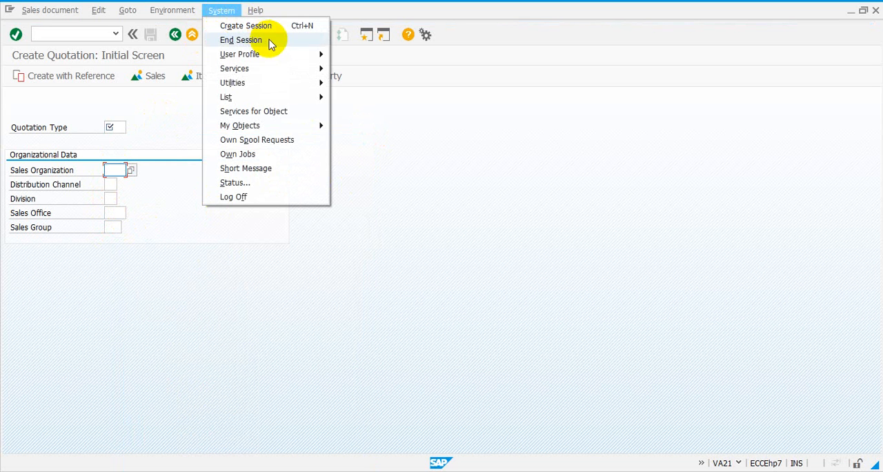
pyautogui.moveTo(286, 55)
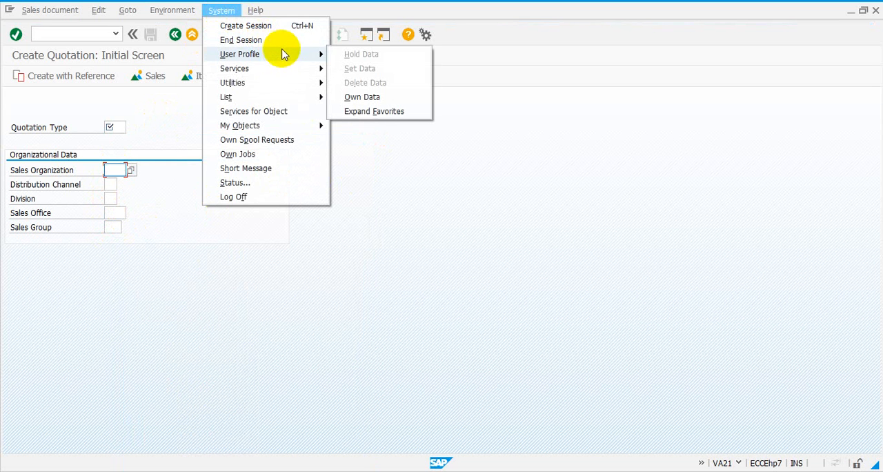
pyautogui.click(356, 97)
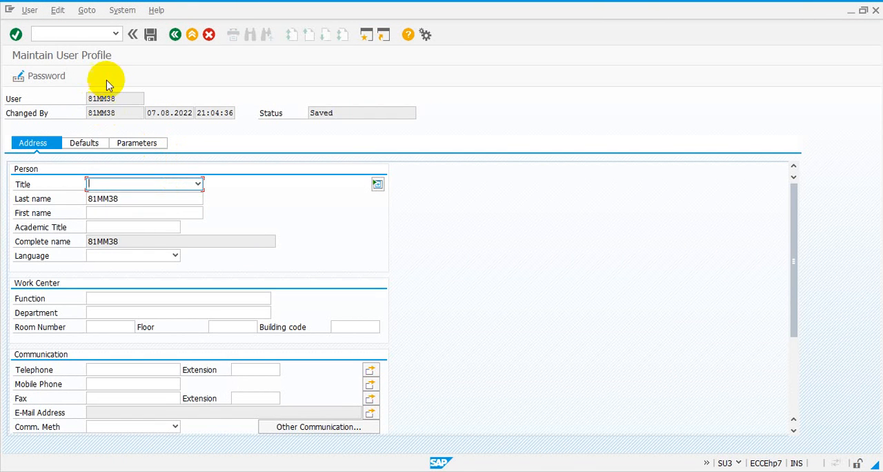
pyautogui.click(98, 143)
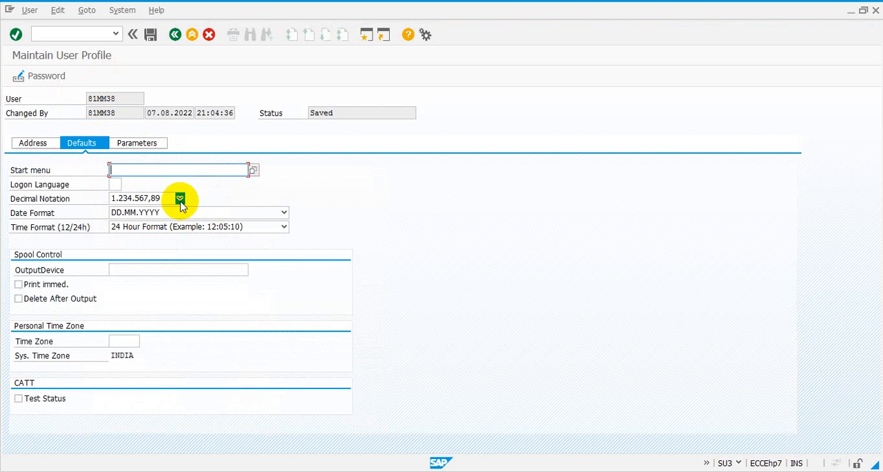
pyautogui.click(180, 200)
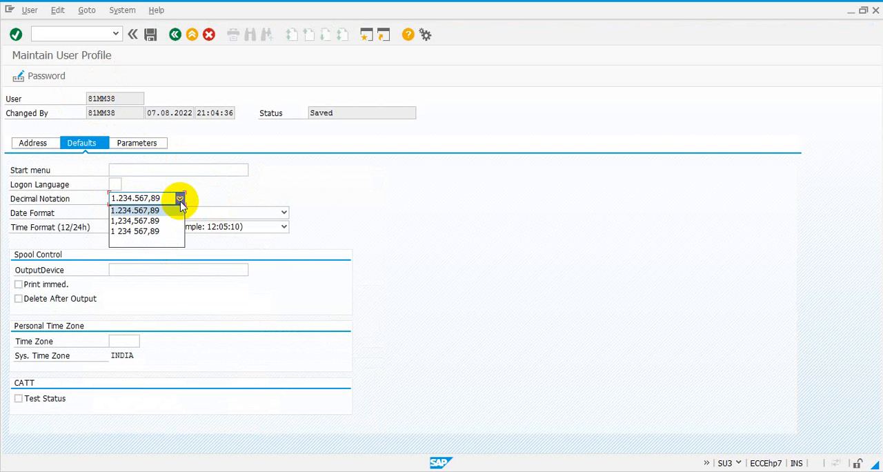
pyautogui.click(222, 190)
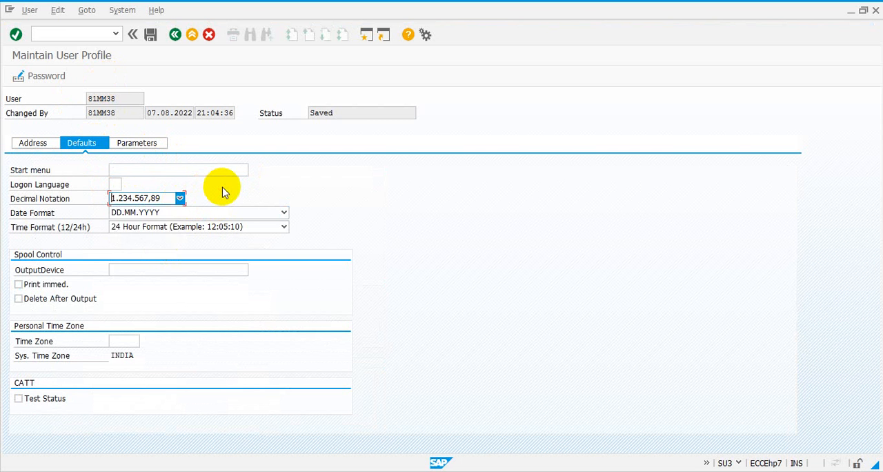
# - Enable and disable the Print immed. option in the Spool Control defaults
pyautogui.click(184, 272)
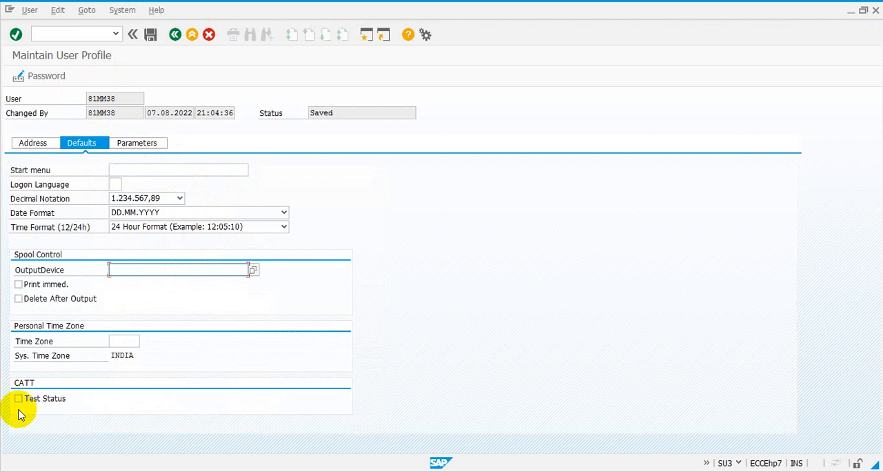
pyautogui.click(18, 285)
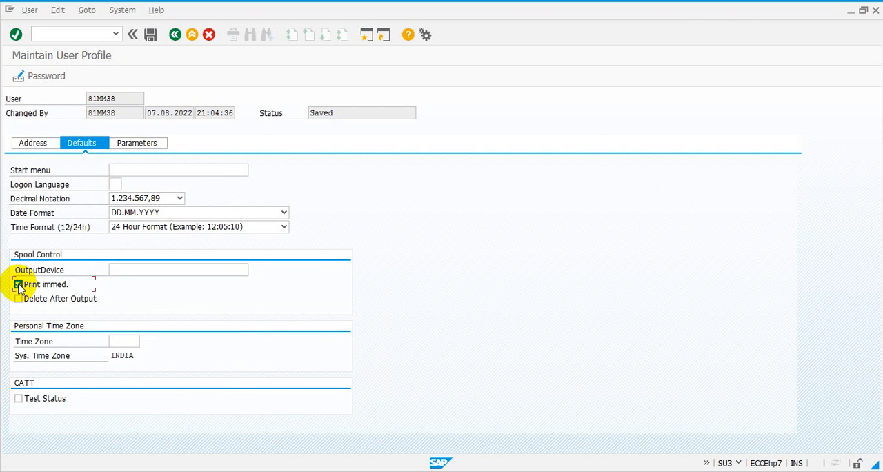
pyautogui.click(19, 286)
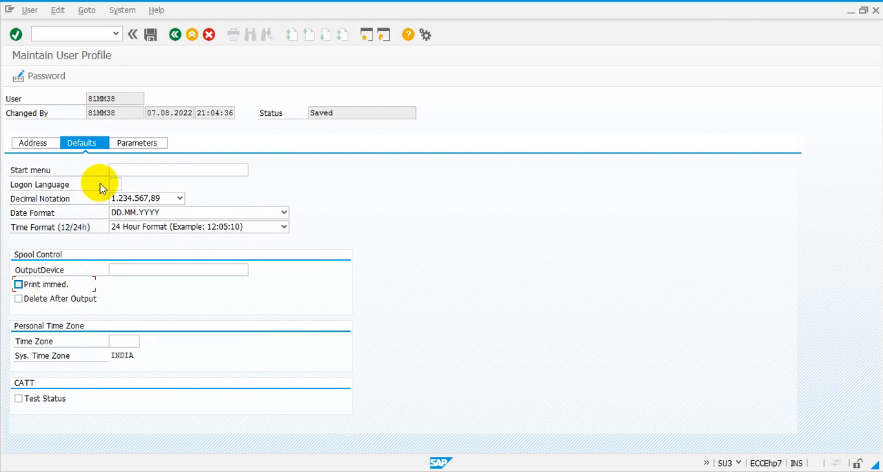
# - View the Address data of the user profile, place the cursor in the Function field, and leave the profile
pyautogui.click(49, 148)
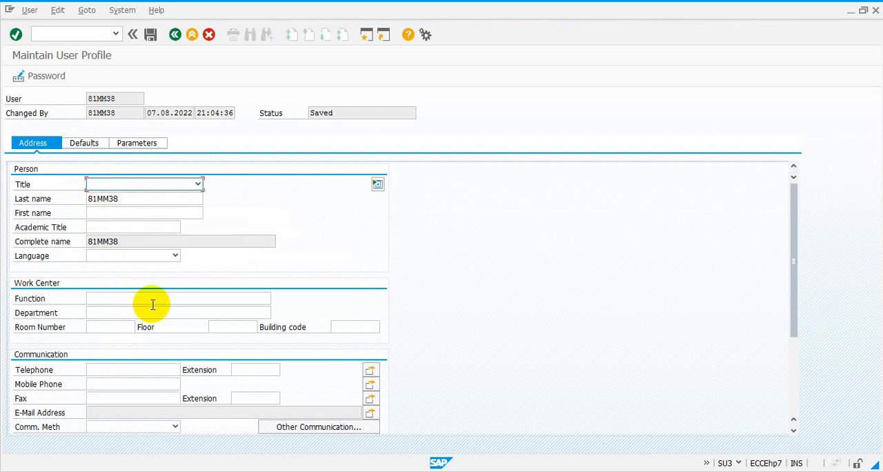
pyautogui.click(188, 300)
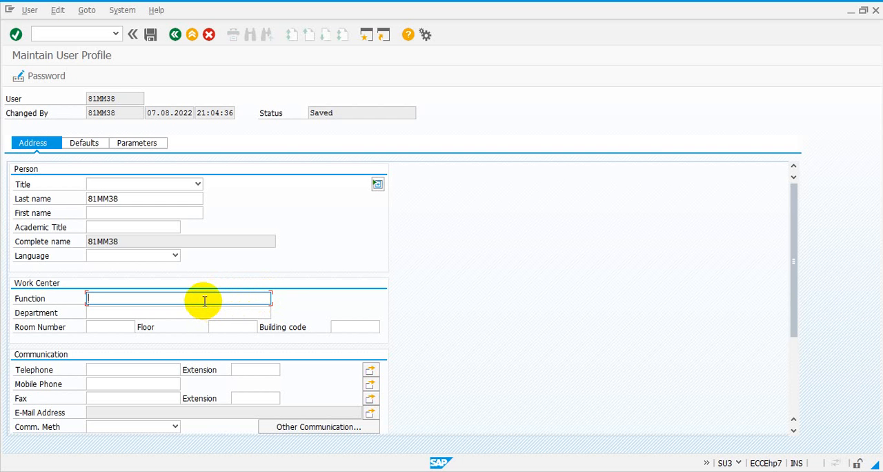
pyautogui.click(174, 35)
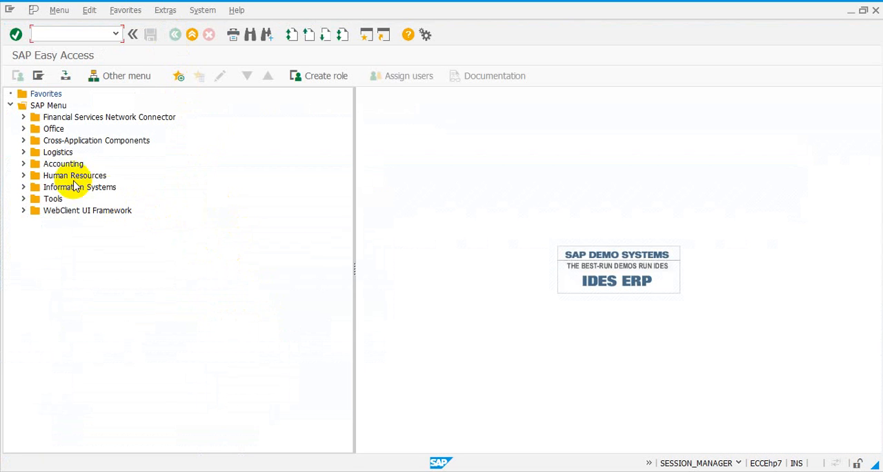
# - Expand the SAP Menu through Logistics, Sales and Distribution, and Sales to the Quotation folder
pyautogui.click(23, 152)
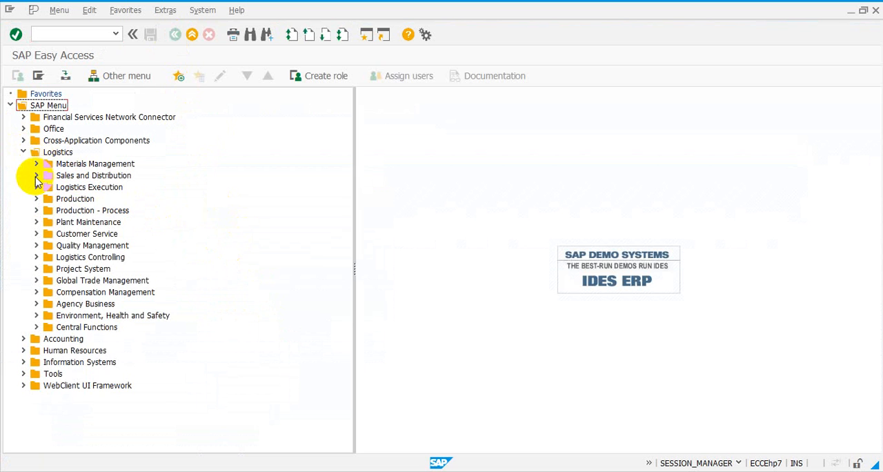
pyautogui.click(36, 176)
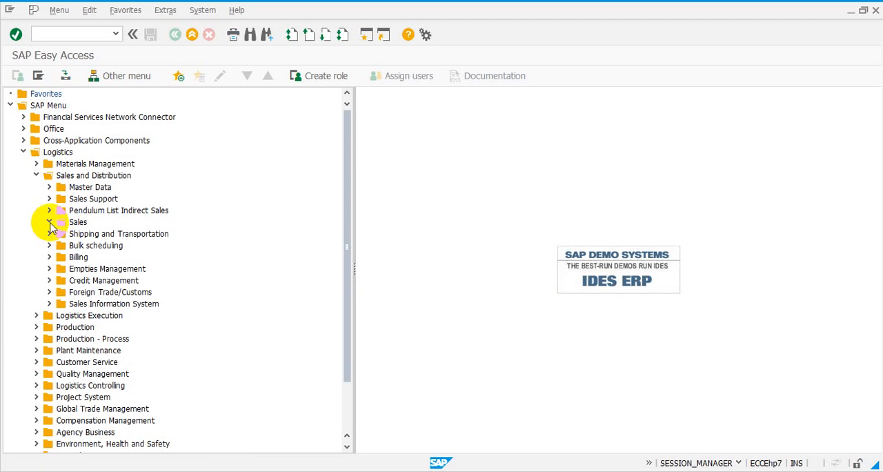
pyautogui.click(50, 222)
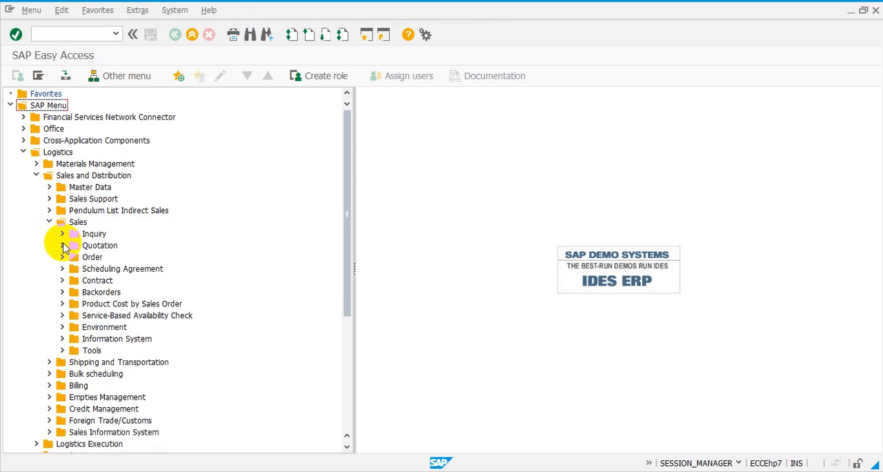
pyautogui.click(62, 246)
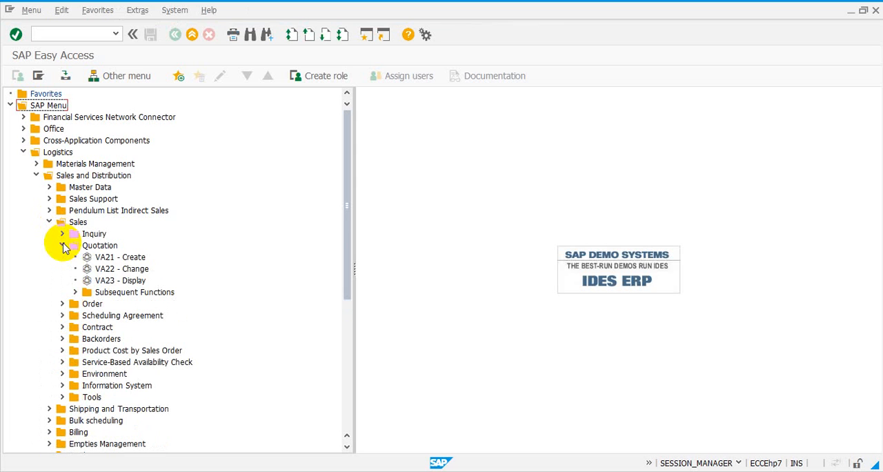
# - Point out the quotation transactions VA21 Create, VA22 Change and VA23 Display, and collapse and re-expand the Quotation folder
pyautogui.click(127, 269)
pyautogui.click(135, 282)
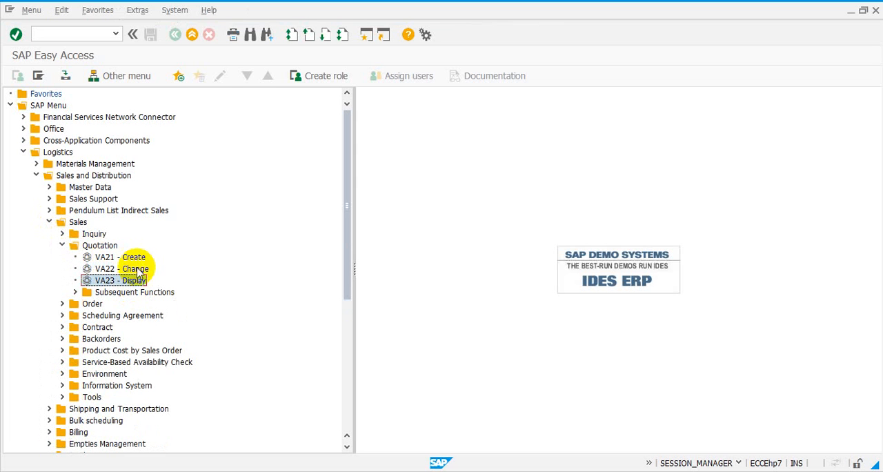
pyautogui.click(138, 258)
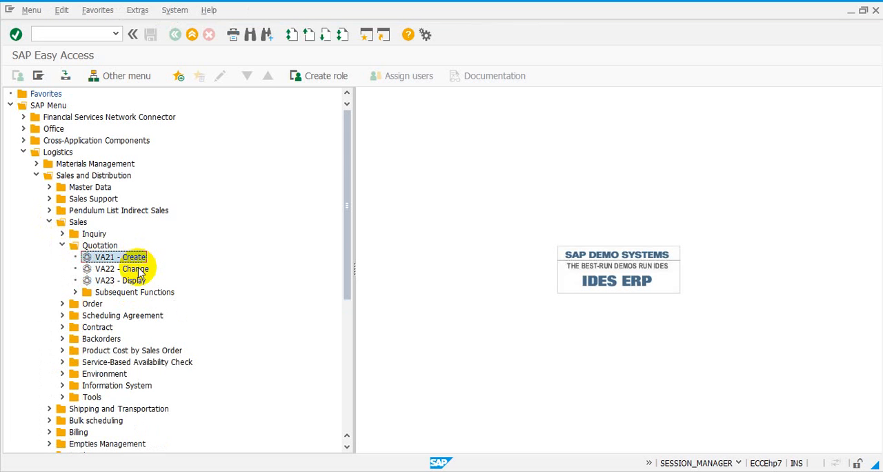
pyautogui.click(140, 270)
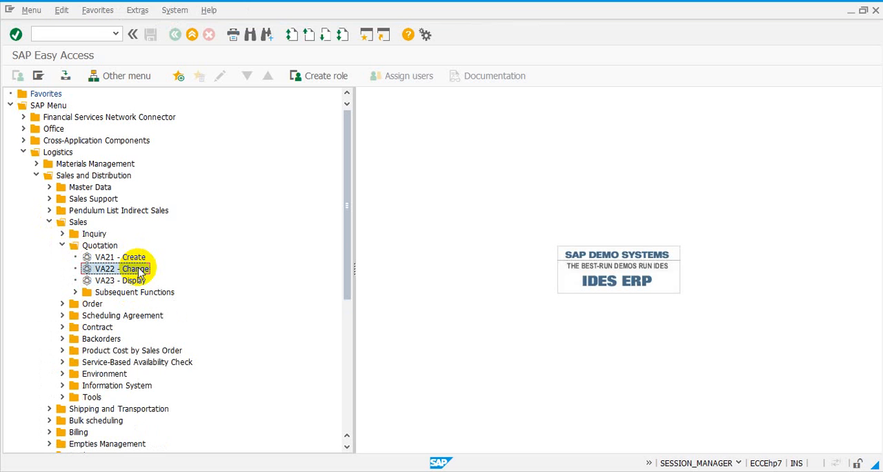
pyautogui.click(140, 281)
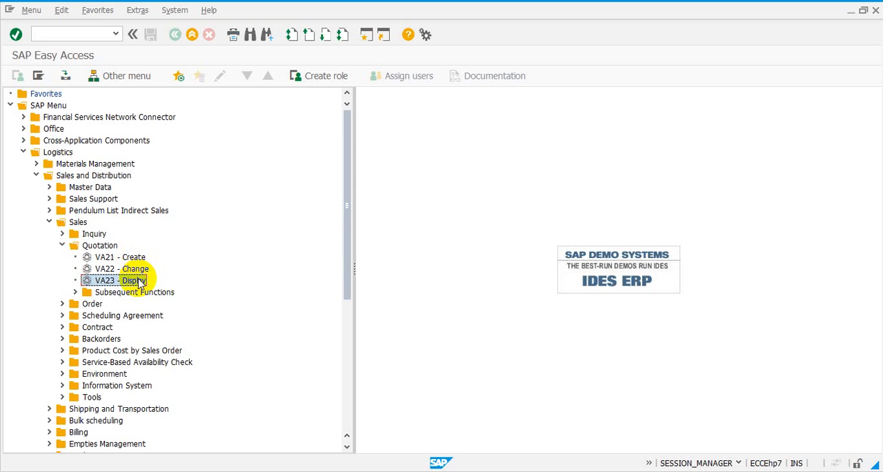
pyautogui.click(62, 246)
pyautogui.click(62, 246)
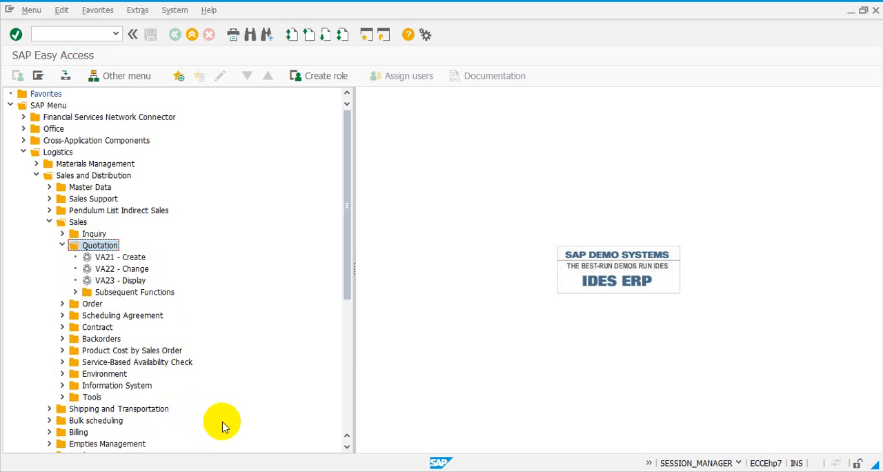
# - Switch to the PowerPoint slide show and advance to the "How to Create Sales Documents" slide
pyautogui.moveTo(237, 467)
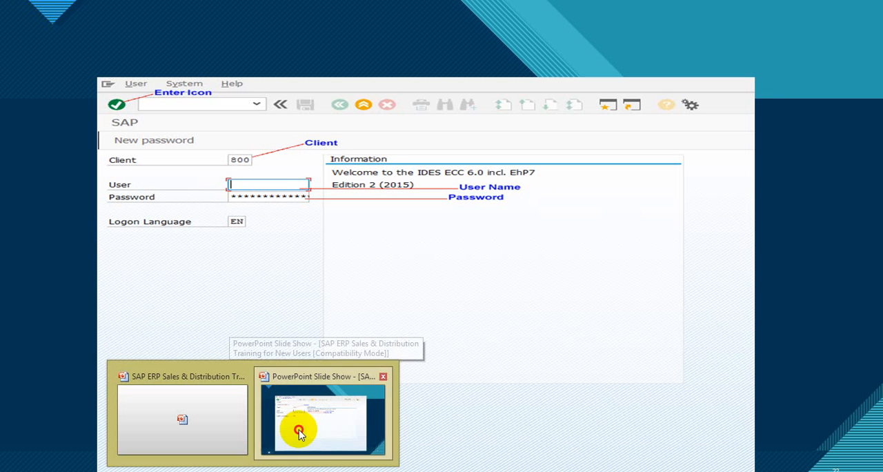
pyautogui.click(294, 429)
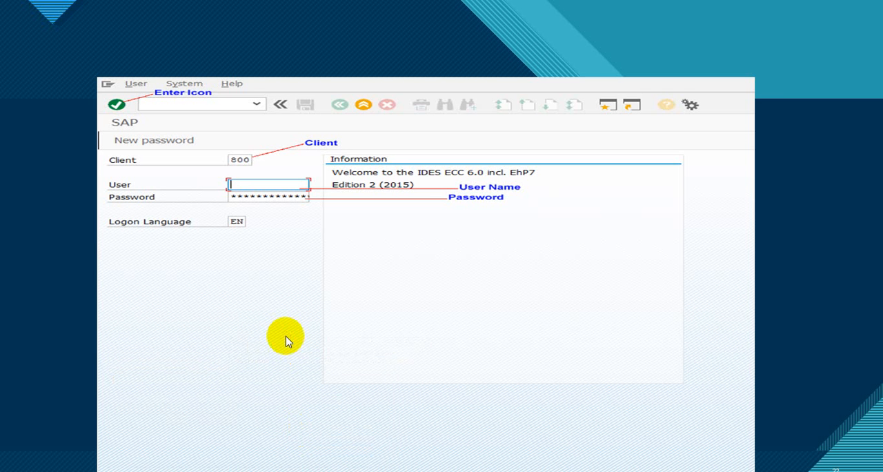
pyautogui.click(287, 341)
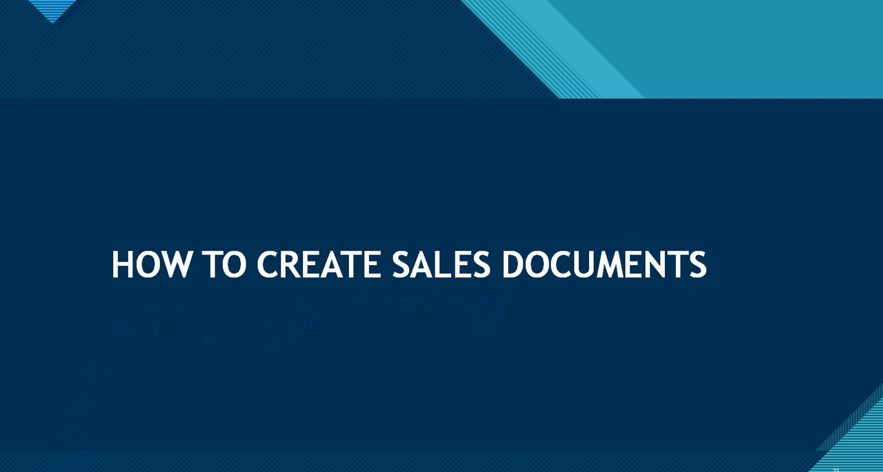
# - Switch from the slide show back to the SAP Easy Access window using the Switch Programs option
pyautogui.rightClick(97, 433)
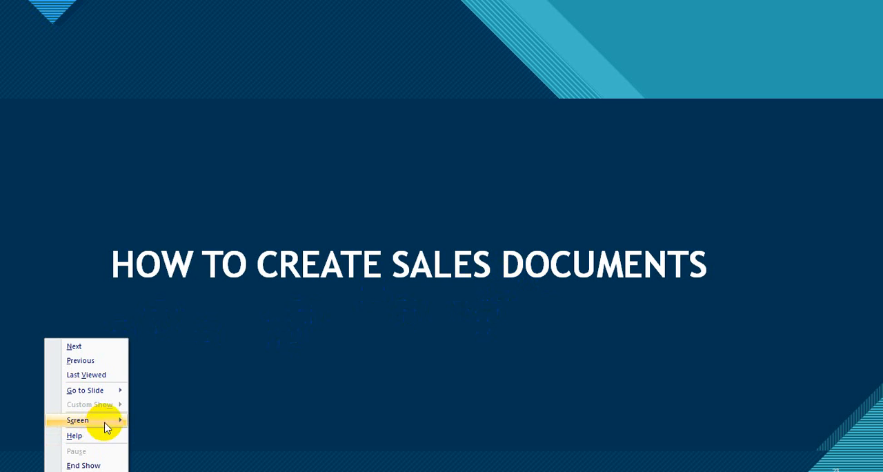
pyautogui.moveTo(126, 428)
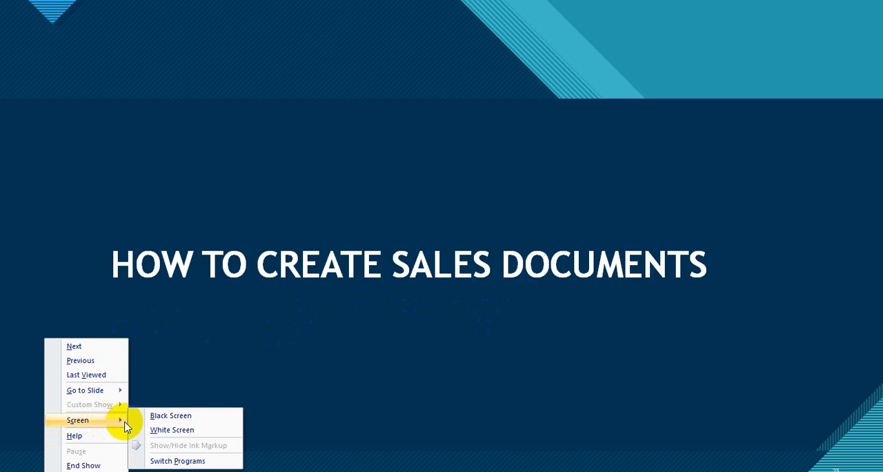
pyautogui.click(161, 462)
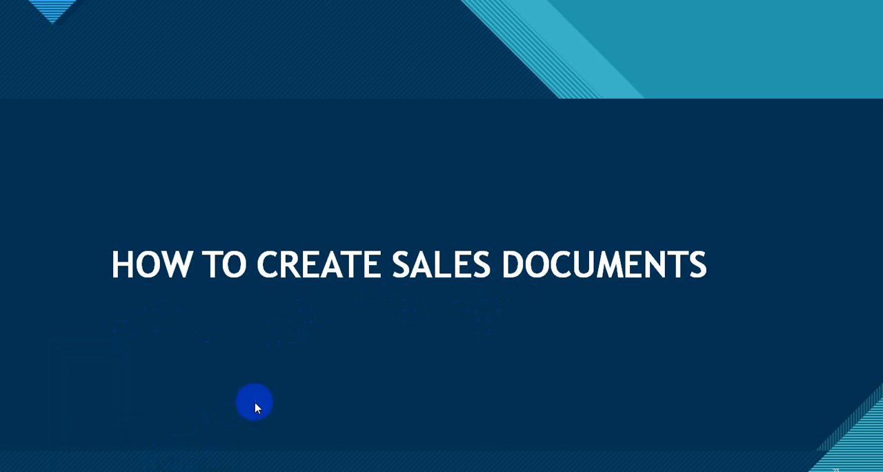
pyautogui.moveTo(108, 471)
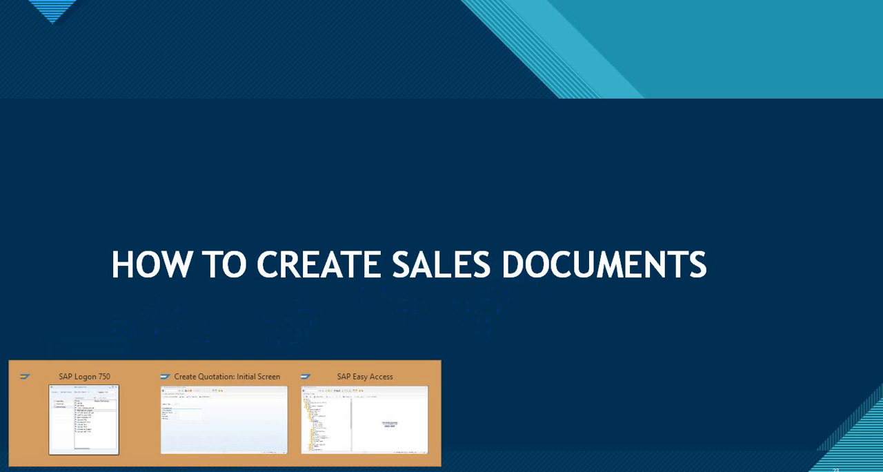
pyautogui.click(327, 425)
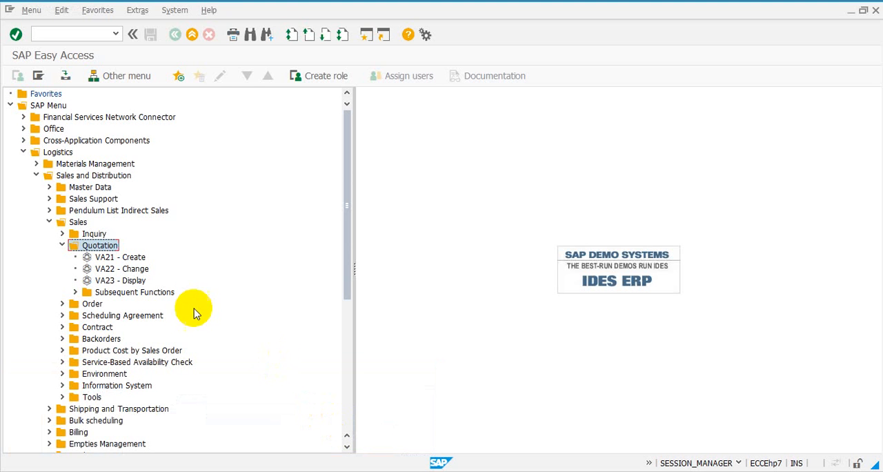
# - Start transaction VA21 from the Quotation folder and choose QT (Quotation) as the quotation type from the value list
pyautogui.doubleClick(114, 258)
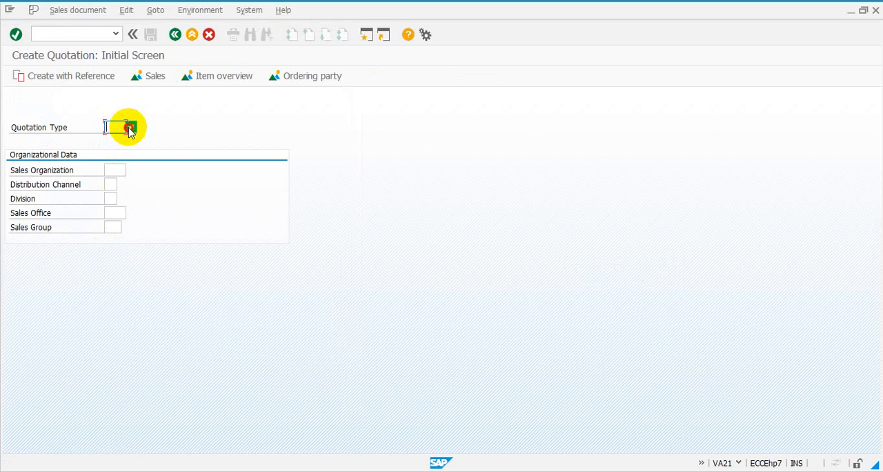
pyautogui.click(129, 129)
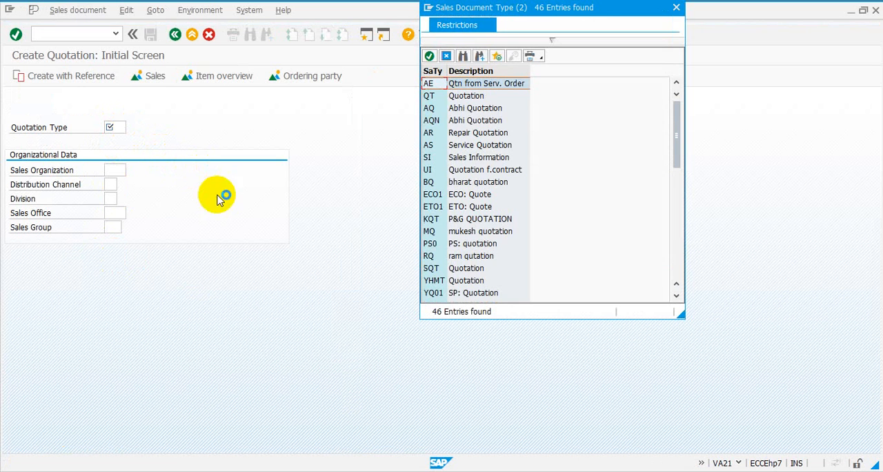
pyautogui.doubleClick(457, 97)
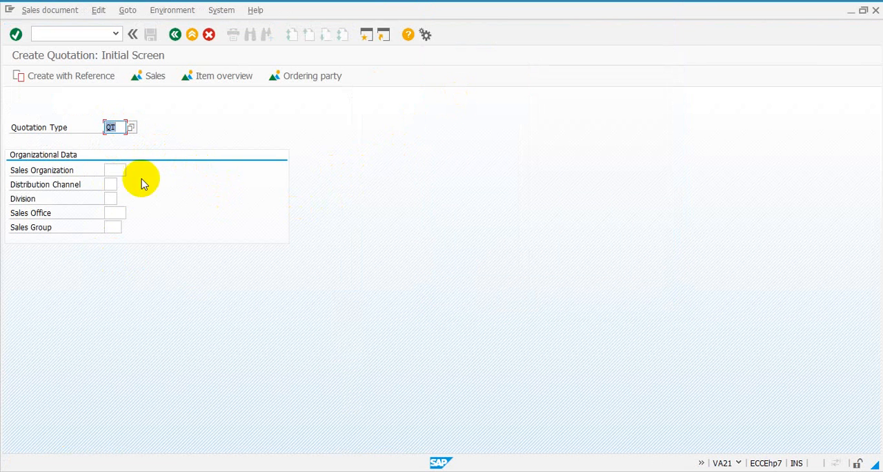
# - Set sales organization 1000, distribution channel 10 and division 00, and continue to the quotation overview
pyautogui.click(111, 171)
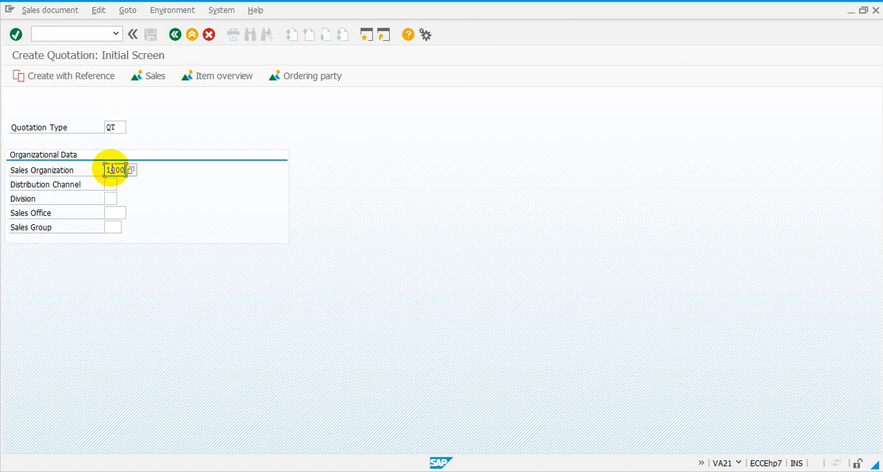
pyautogui.click(111, 184)
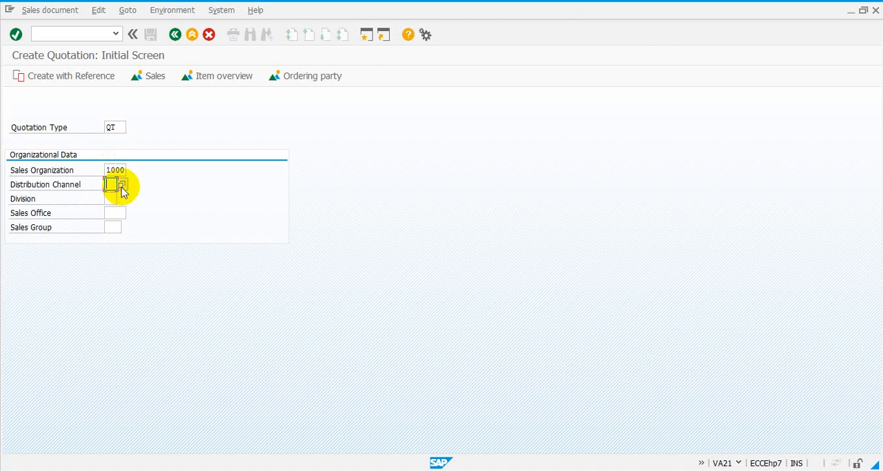
pyautogui.click(122, 185)
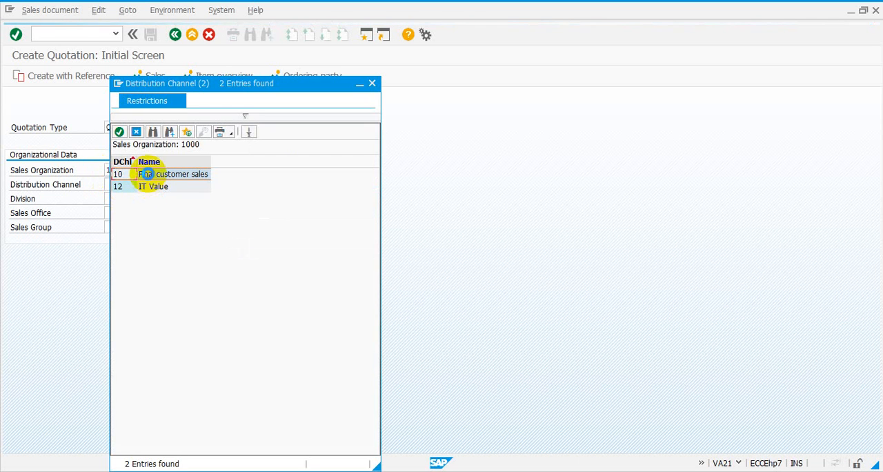
pyautogui.doubleClick(148, 176)
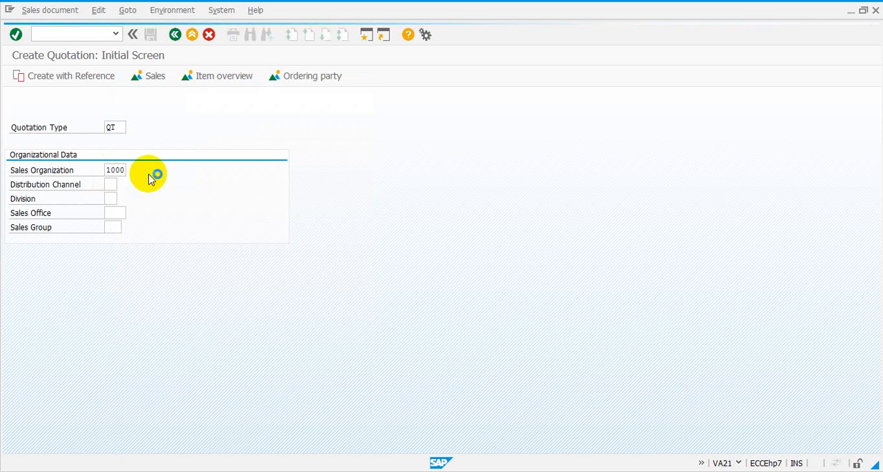
pyautogui.click(121, 199)
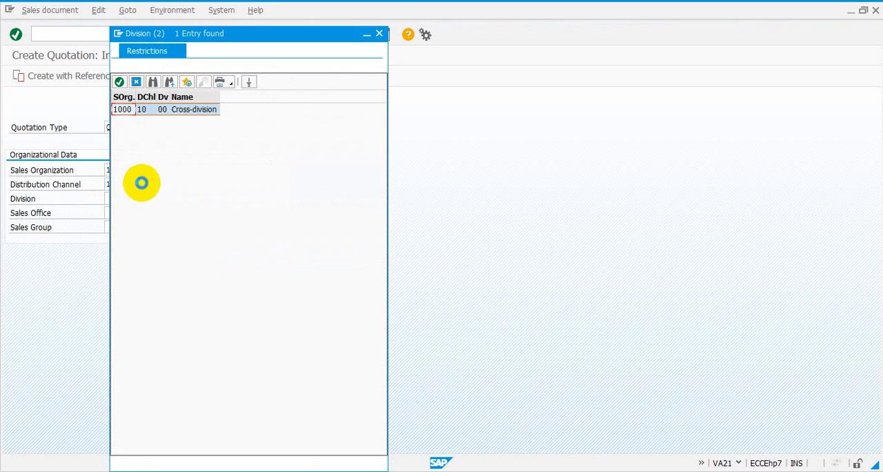
pyautogui.doubleClick(159, 111)
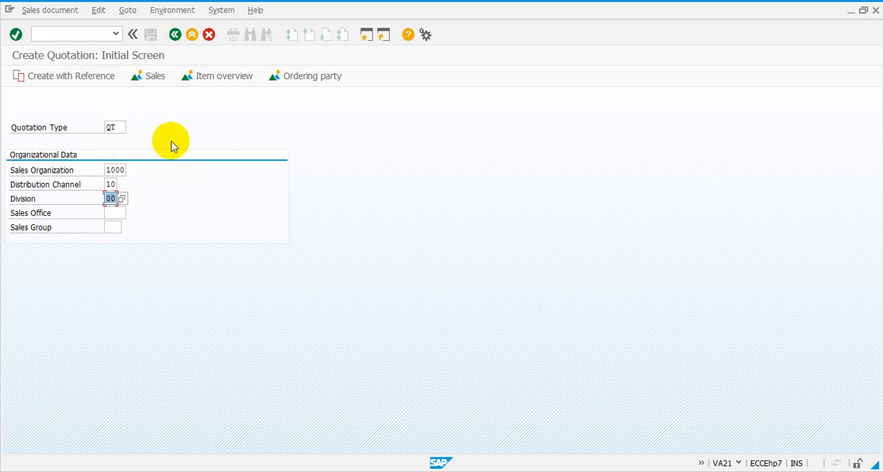
pyautogui.click(17, 35)
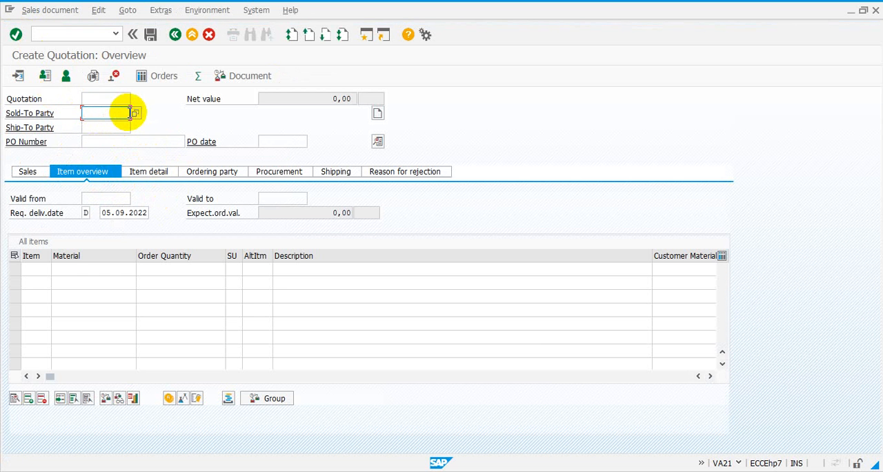
# - Fill in the sold-to party's customer number from the input history, and add an item with material SFP-0010 and order quantity 20
pyautogui.click(126, 113)
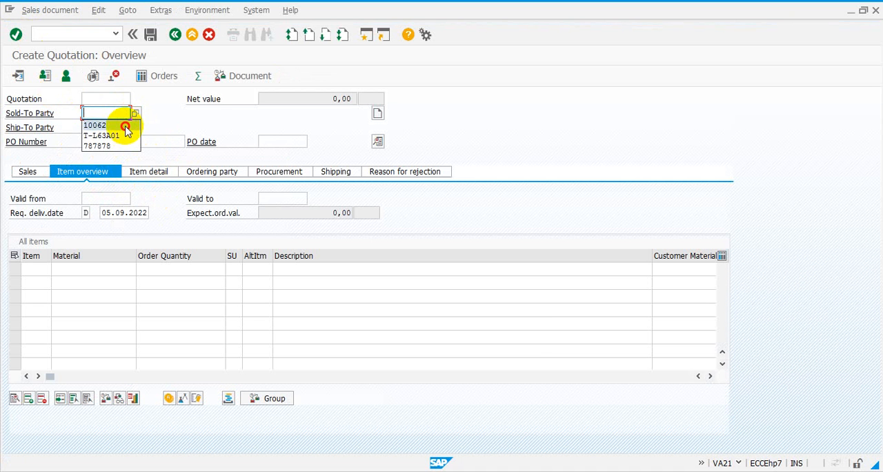
pyautogui.click(127, 127)
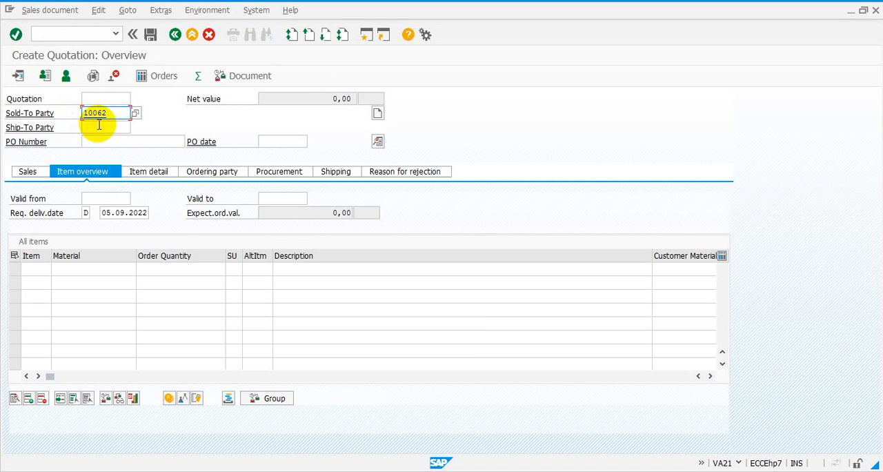
pyautogui.click(110, 276)
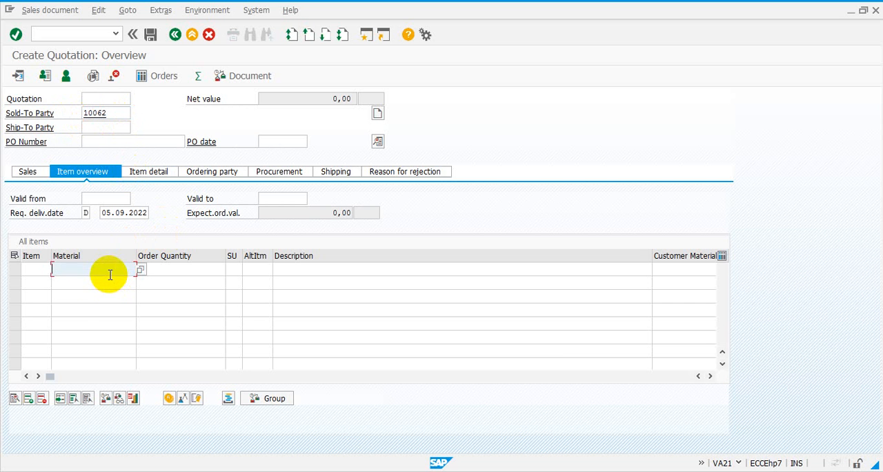
pyautogui.click(108, 281)
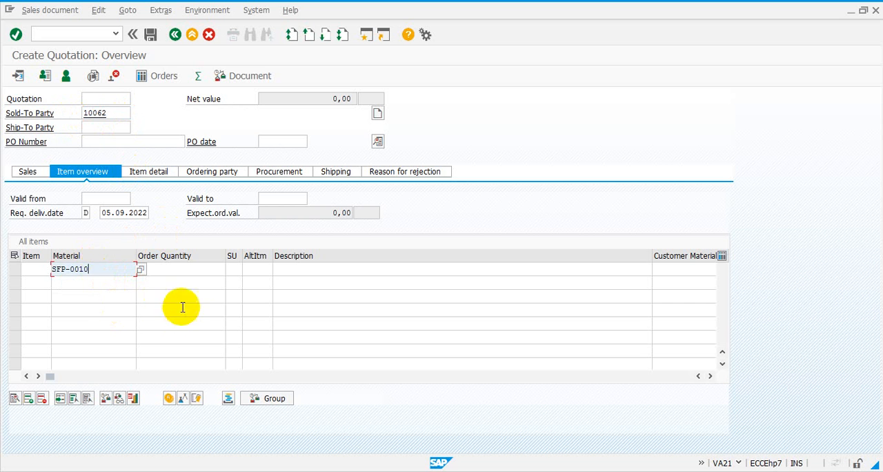
pyautogui.click(197, 272)
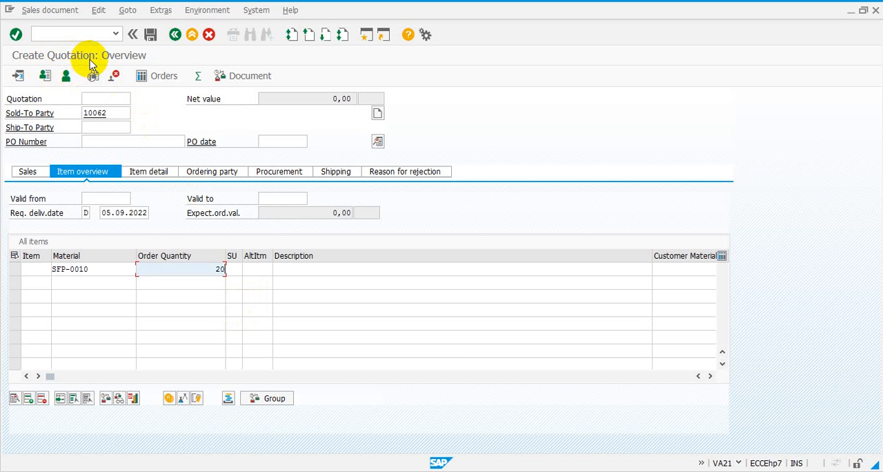
# - Switch to the PowerPoint slide show and go back to the "Logging On to the SAP ERP System" slide
pyautogui.moveTo(253, 471)
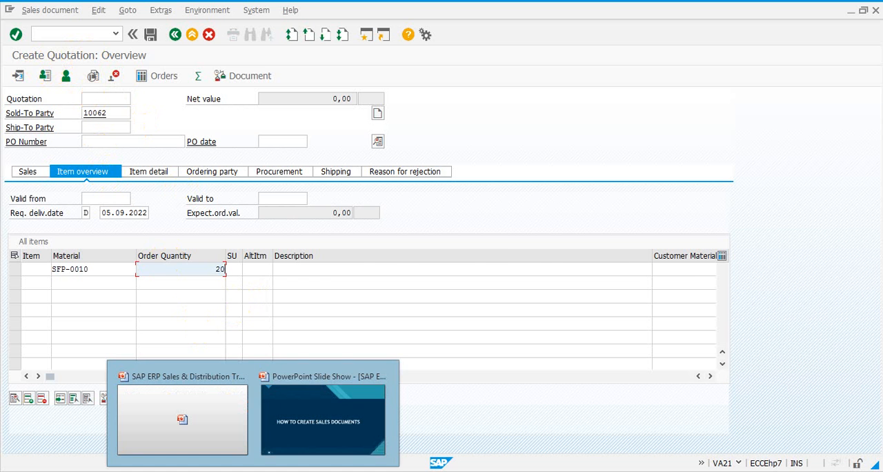
pyautogui.click(296, 438)
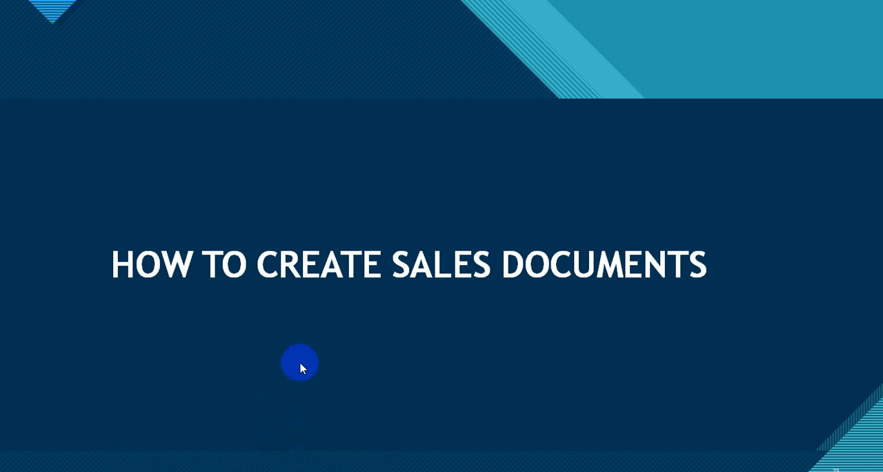
pyautogui.click(301, 368)
pyautogui.scroll(2, 300, 363)
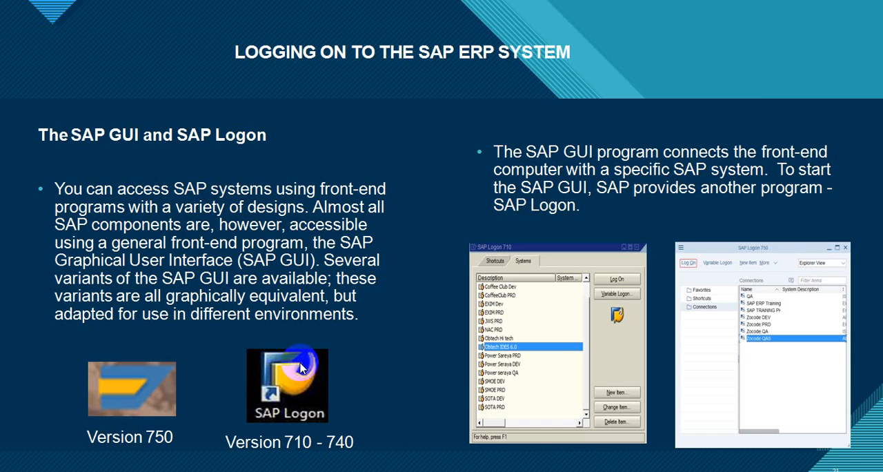
# - Go back to the "SAP ERP Sales Business Process" slide, and switch from the slide show to the SAP quotation screen
pyautogui.click(300, 362)
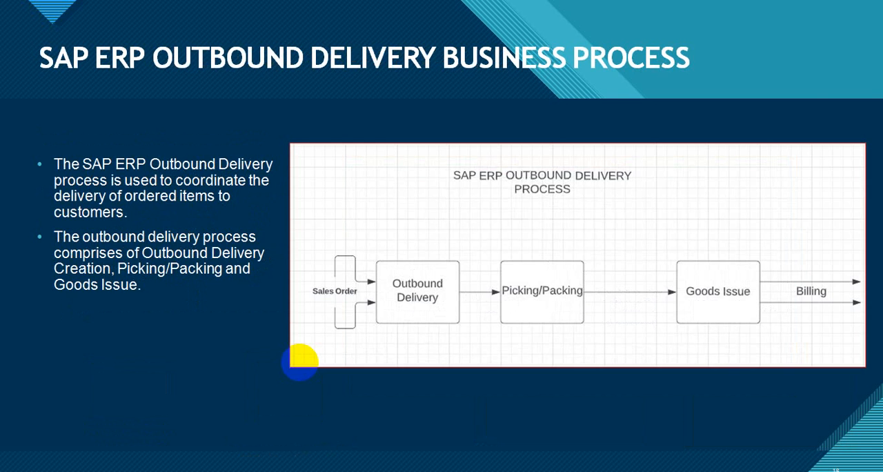
pyautogui.scroll(1, 299, 362)
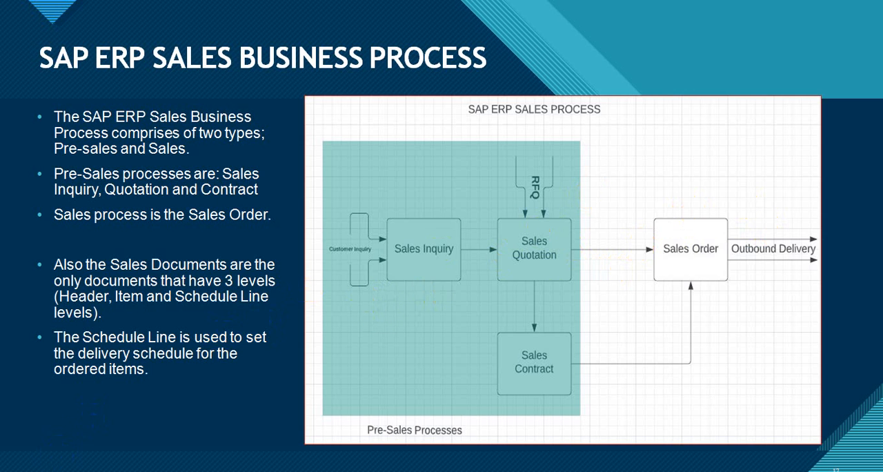
pyautogui.rightClick(69, 448)
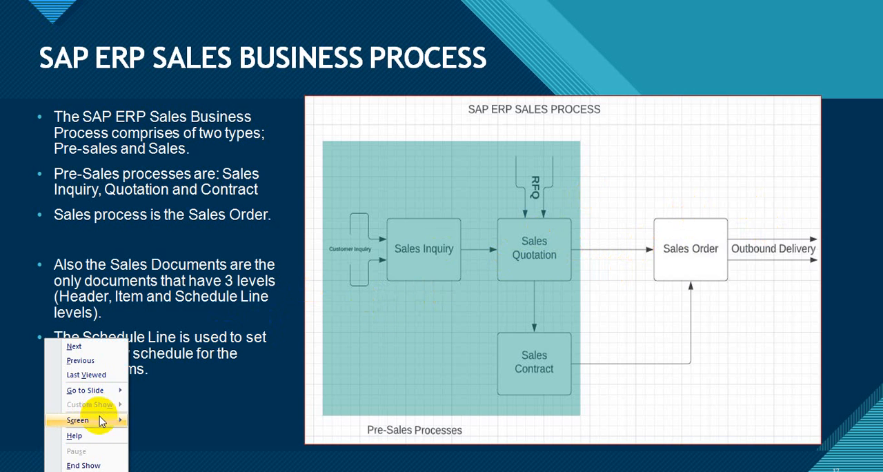
pyautogui.moveTo(103, 420)
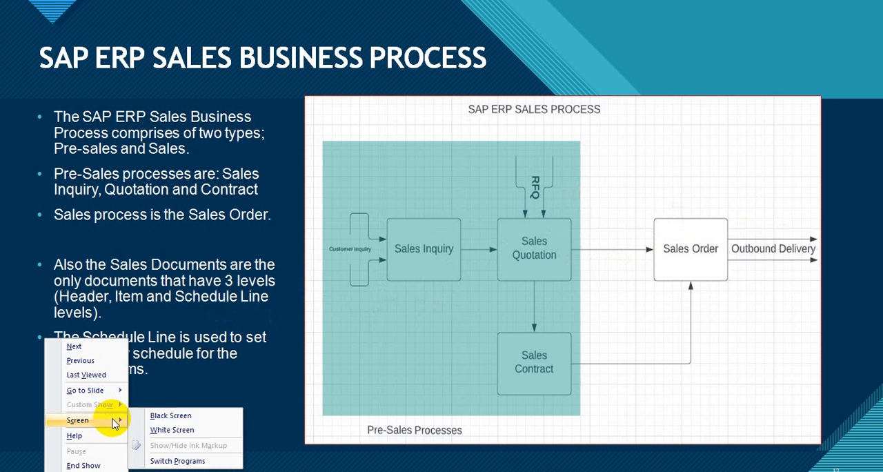
pyautogui.click(160, 461)
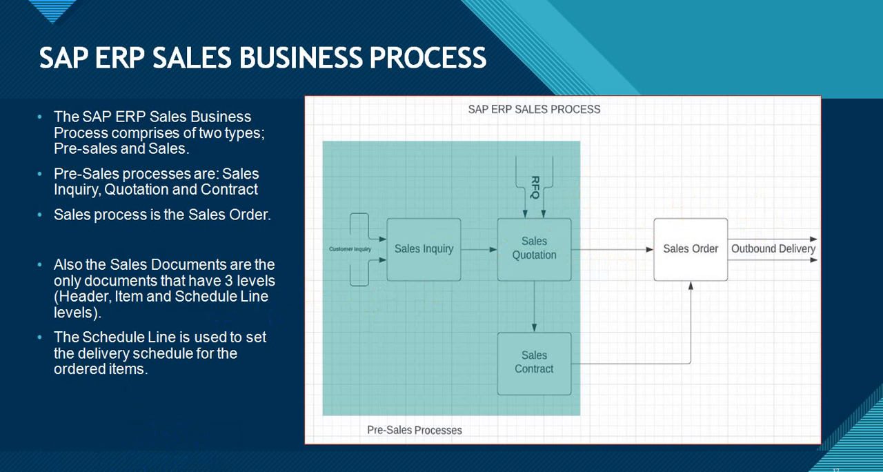
pyautogui.click(334, 423)
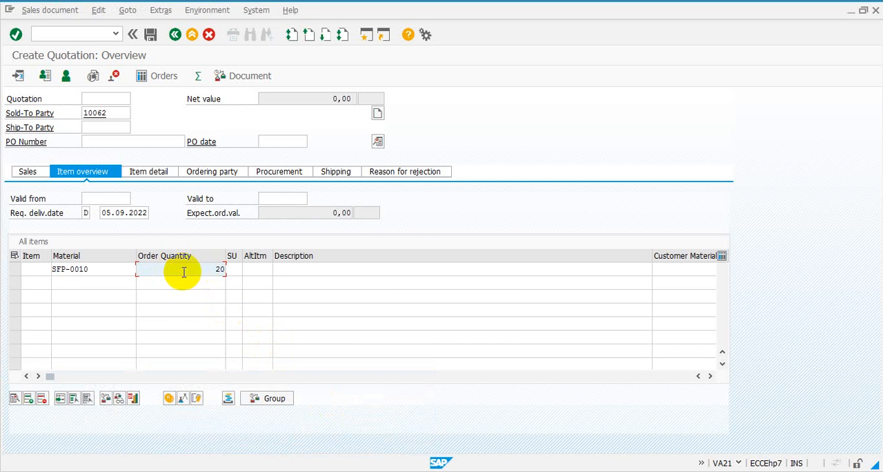
# - Set the quotation's validity period from 05.09.2022 to 19.09.2022 using the calendar
pyautogui.click(104, 199)
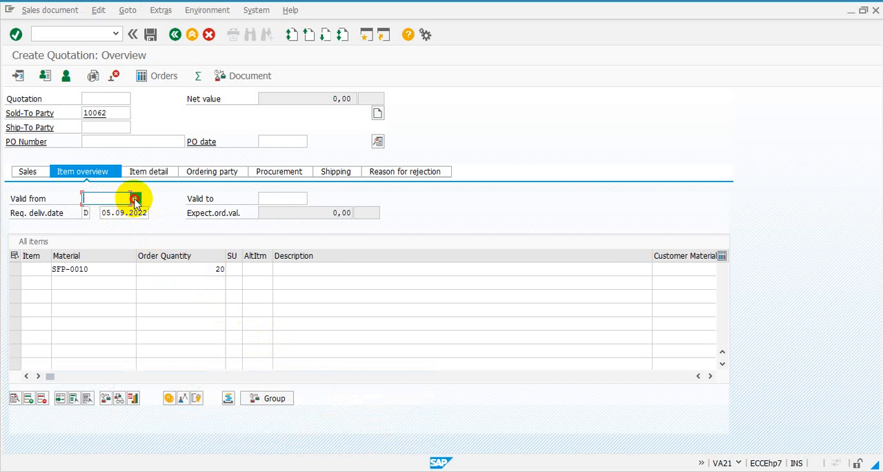
pyautogui.click(135, 199)
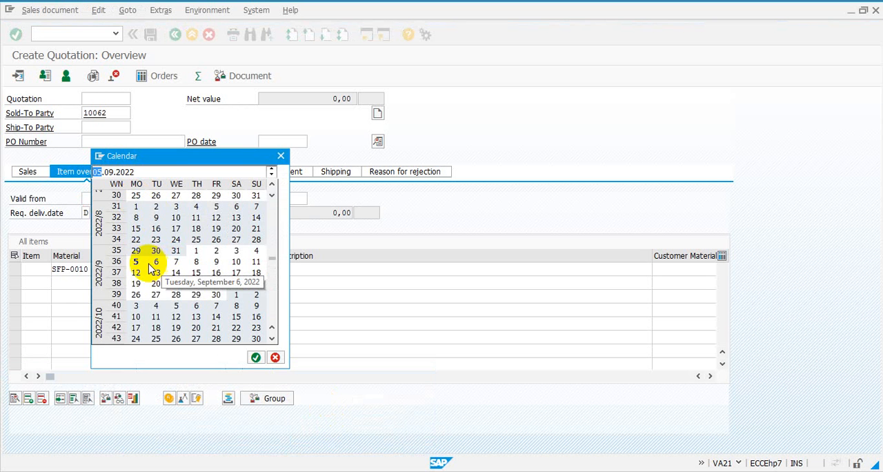
pyautogui.doubleClick(137, 265)
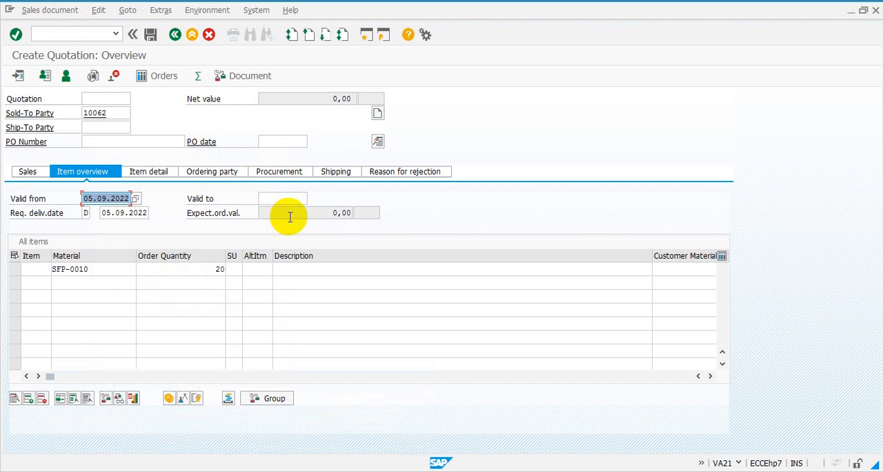
pyautogui.click(292, 198)
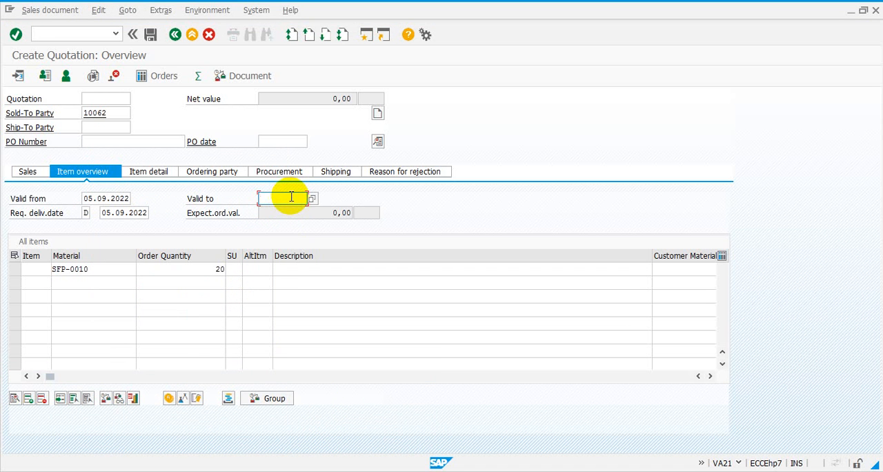
pyautogui.click(312, 198)
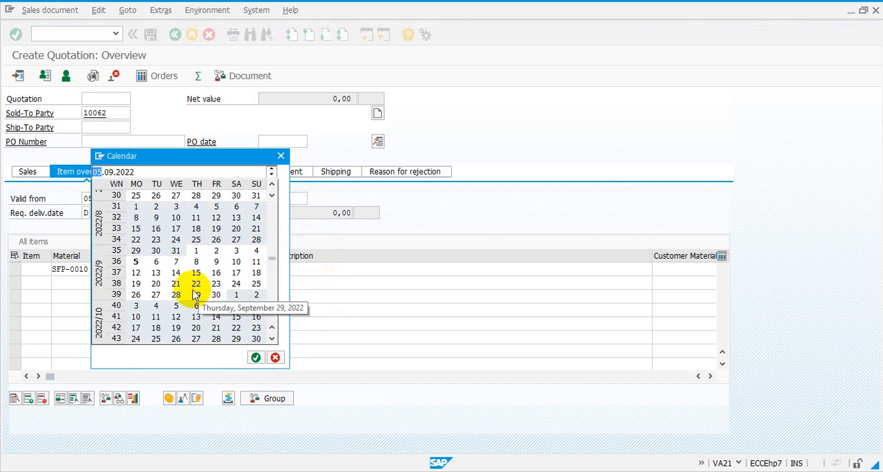
pyautogui.click(137, 284)
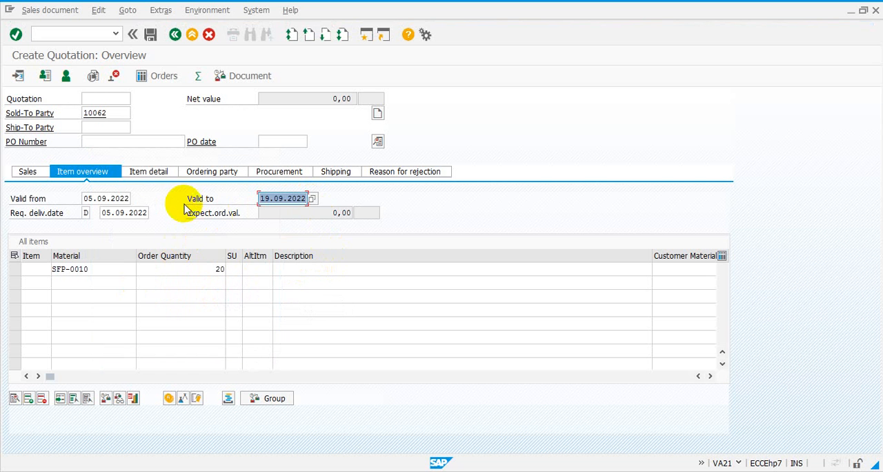
# - Display the quotation's sales data and examine the item categories available for item 10 without choosing another one
pyautogui.click(30, 173)
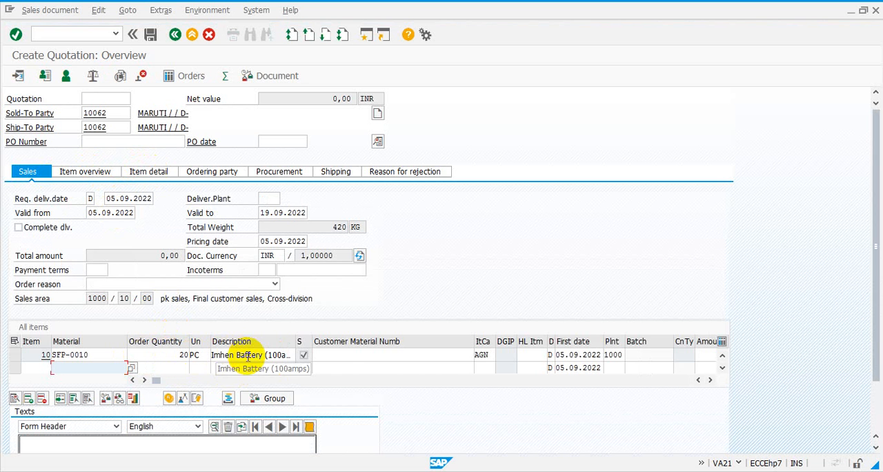
pyautogui.click(489, 355)
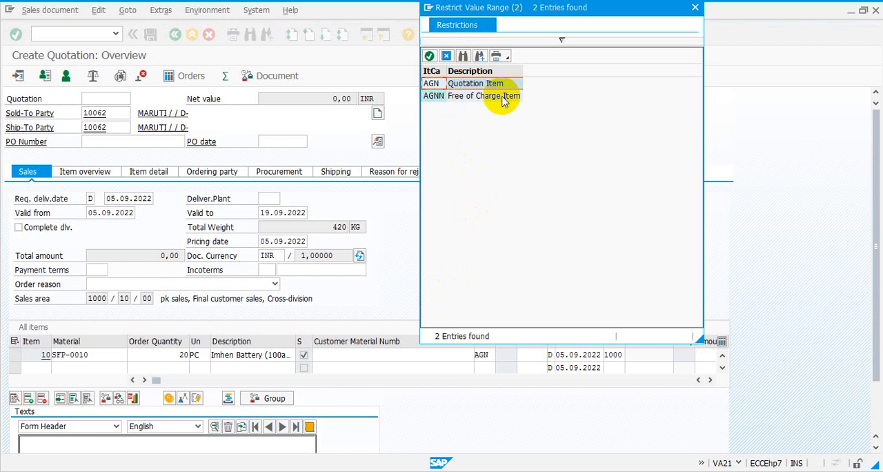
pyautogui.click(505, 101)
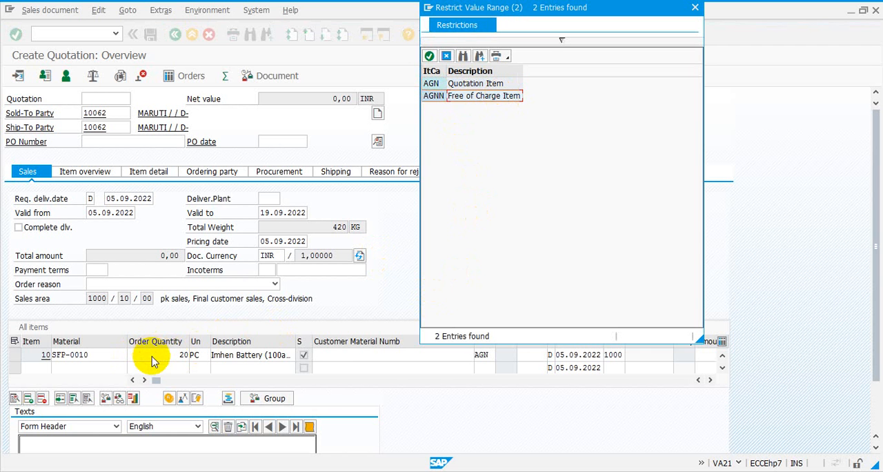
pyautogui.click(696, 10)
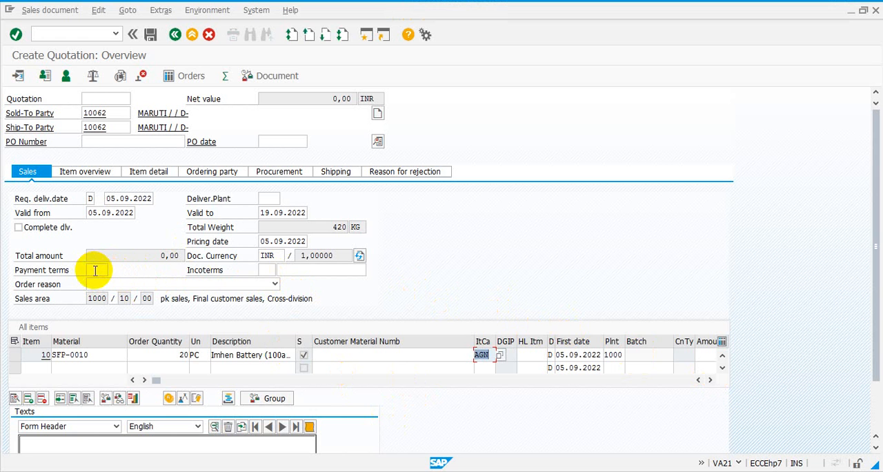
# - Set the quotation's payment terms to 0001 (Payable immediately Due net) from the value list
pyautogui.click(95, 269)
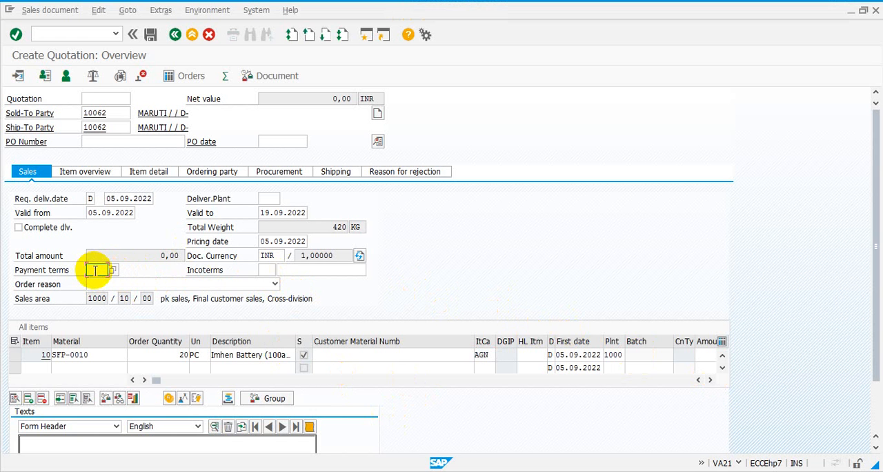
pyautogui.click(112, 270)
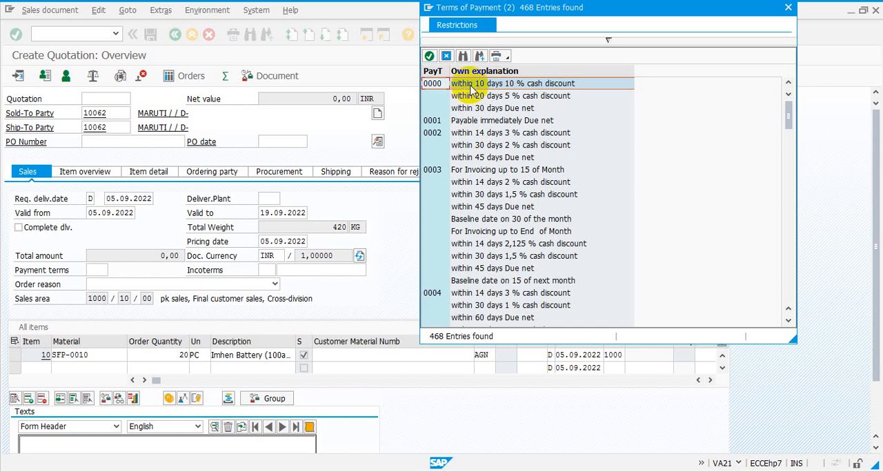
pyautogui.click(475, 123)
pyautogui.doubleClick(475, 121)
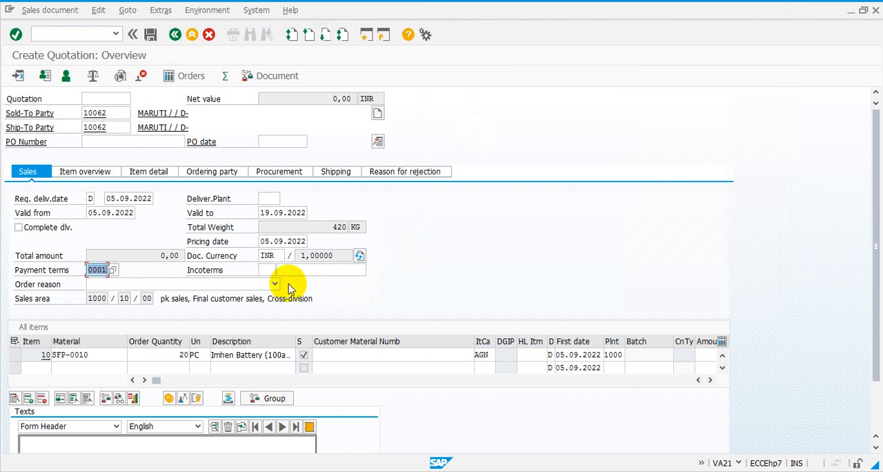
# - Set the Incoterms to FOB from the value list and enter "Free on Board" as their description
pyautogui.click(267, 270)
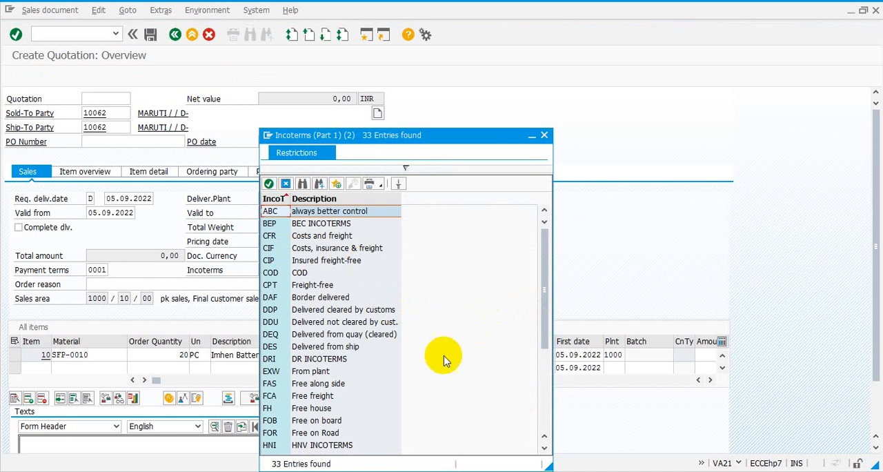
pyautogui.click(323, 423)
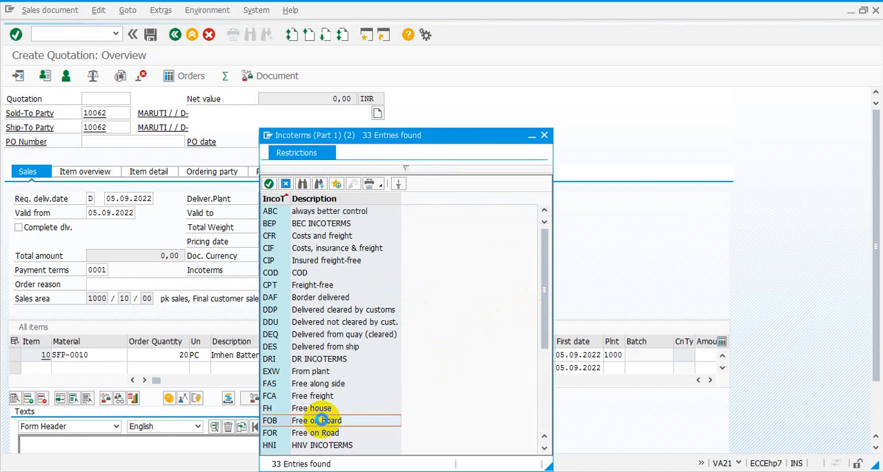
pyautogui.doubleClick(321, 420)
pyautogui.click(334, 269)
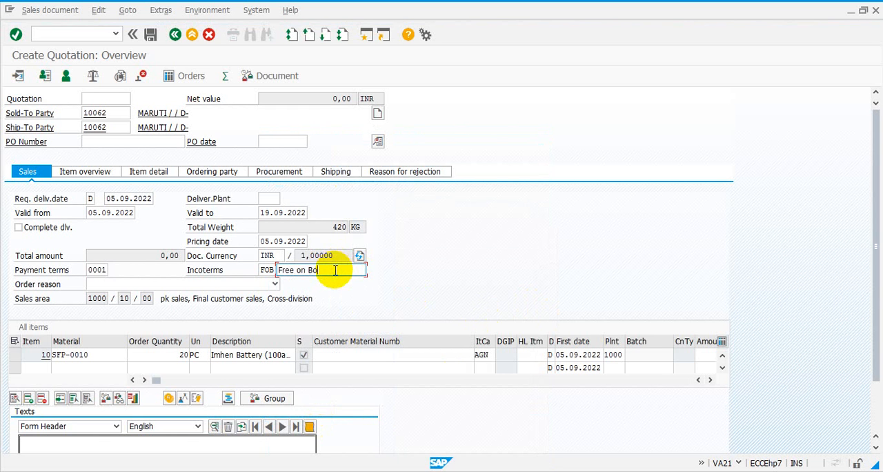
pyautogui.write('Free on Board')
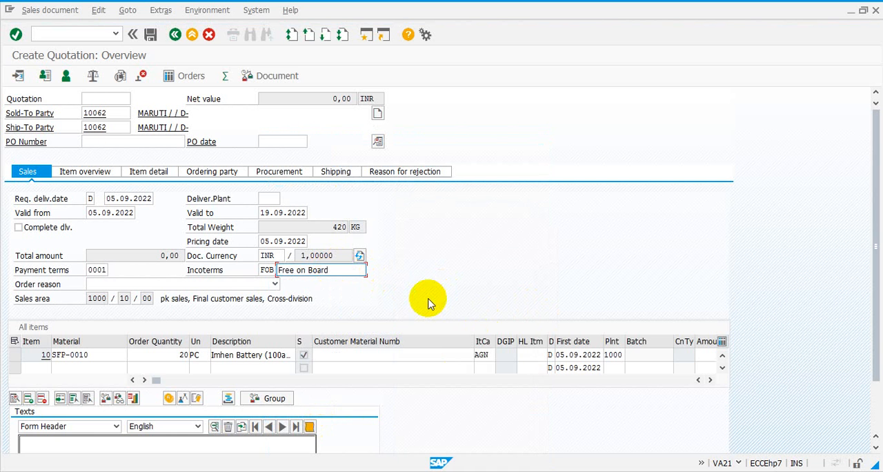
# - Try to set the amount of item 10 (SFP-0010) to 100 directly in the item table
pyautogui.click(709, 383)
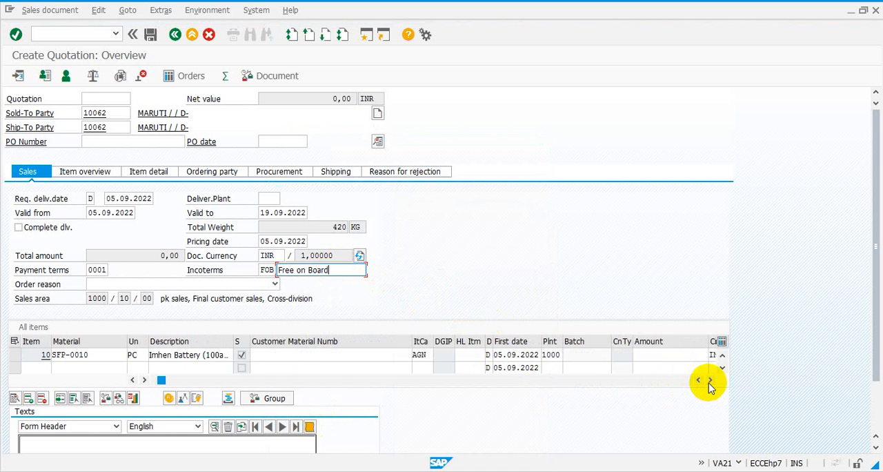
pyautogui.click(671, 355)
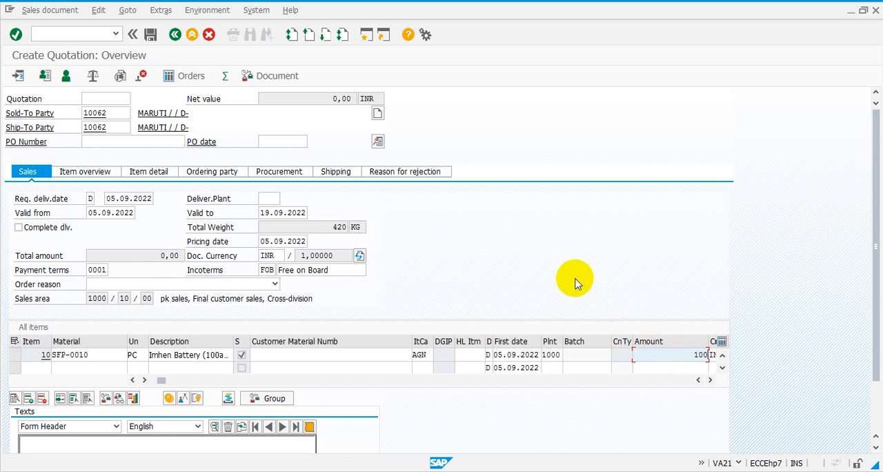
pyautogui.press('Return')
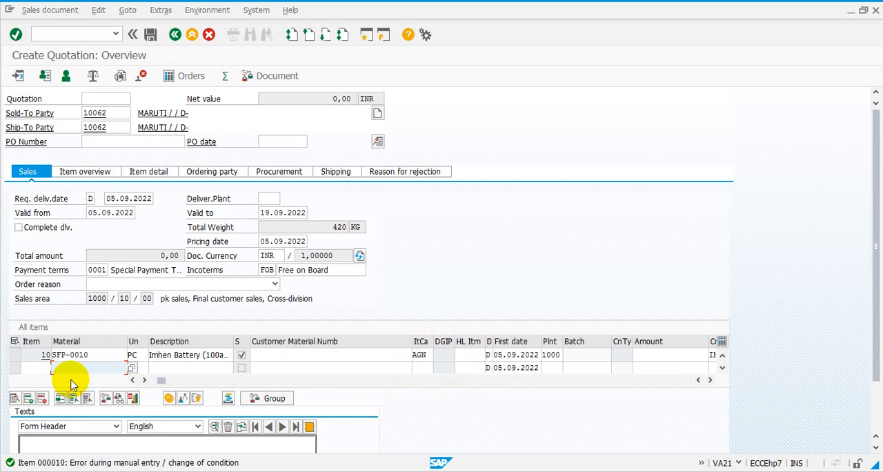
# - Select item 10, examine the pricing conditions in the quotation's header data, and return to the overview
pyautogui.click(14, 356)
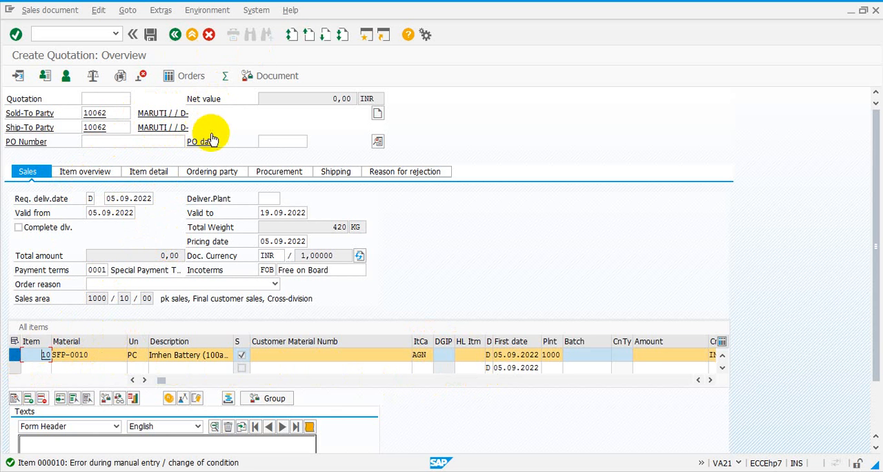
pyautogui.click(128, 11)
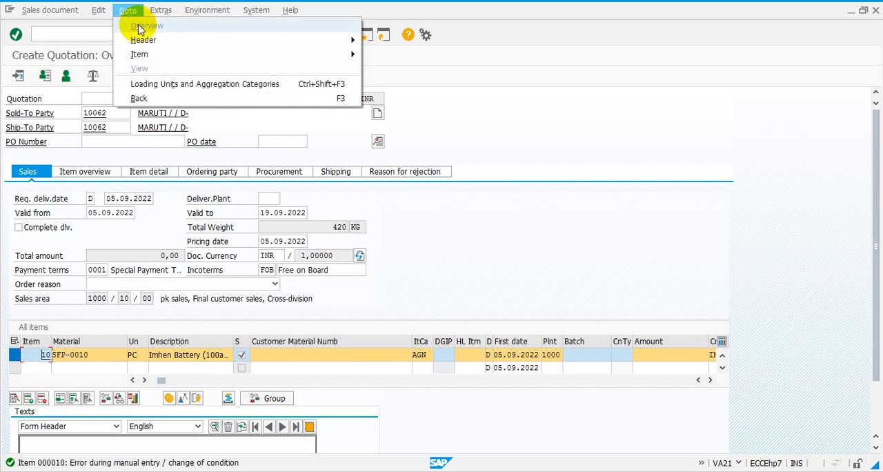
pyautogui.moveTo(155, 39)
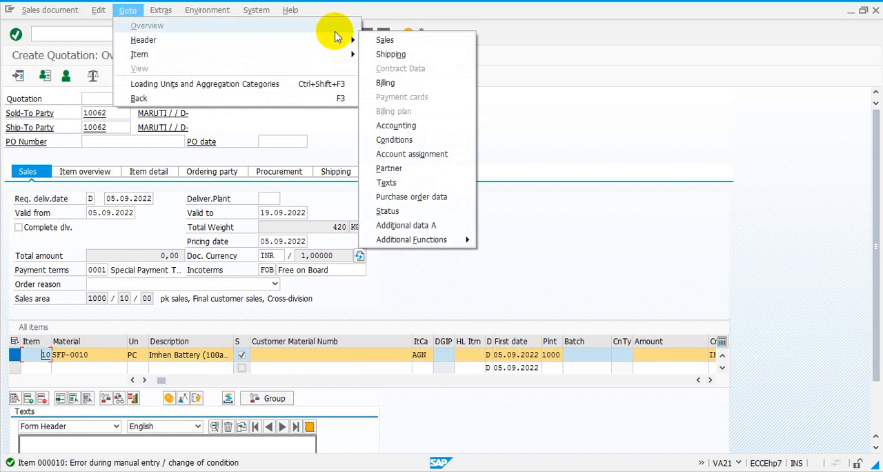
pyautogui.click(394, 140)
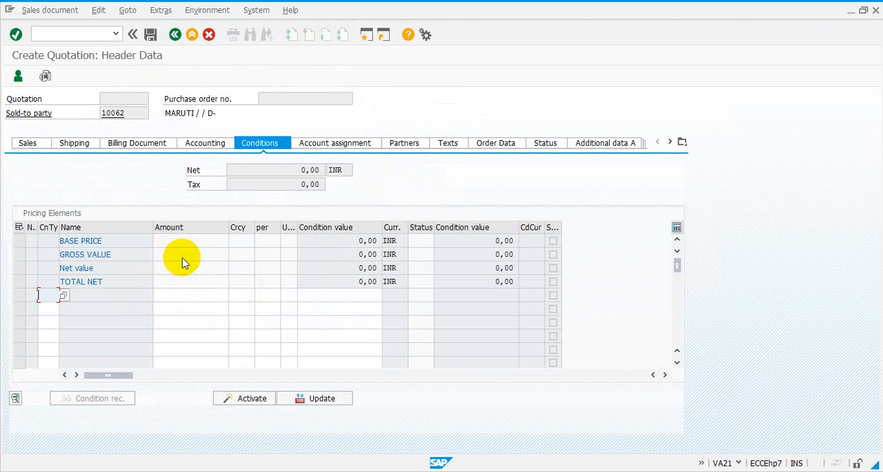
pyautogui.click(176, 34)
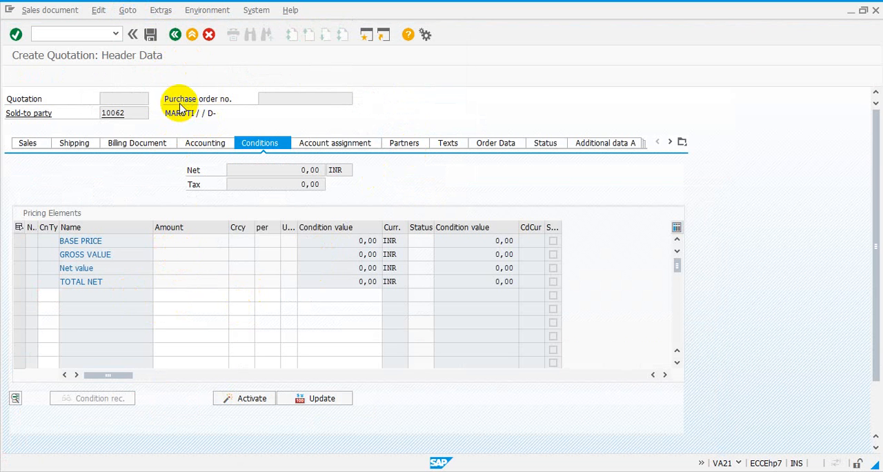
# - Examine the pricing conditions of item 10 and the list of available condition types, and return to the quotation overview
pyautogui.click(131, 10)
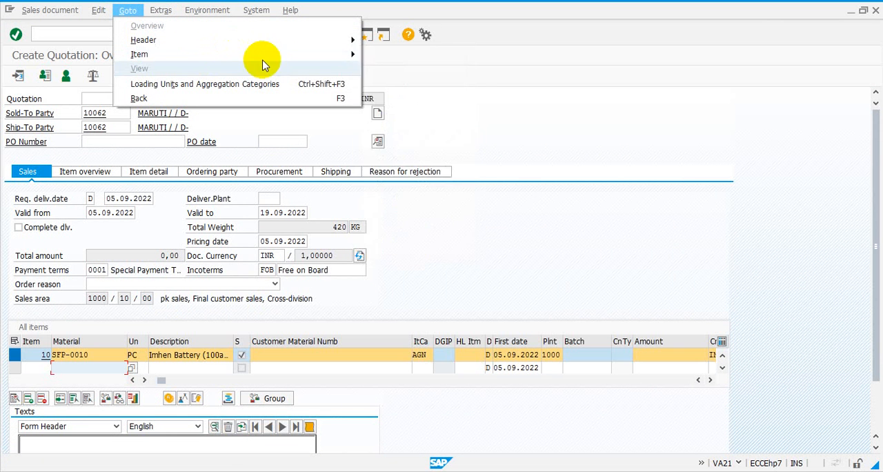
pyautogui.moveTo(345, 58)
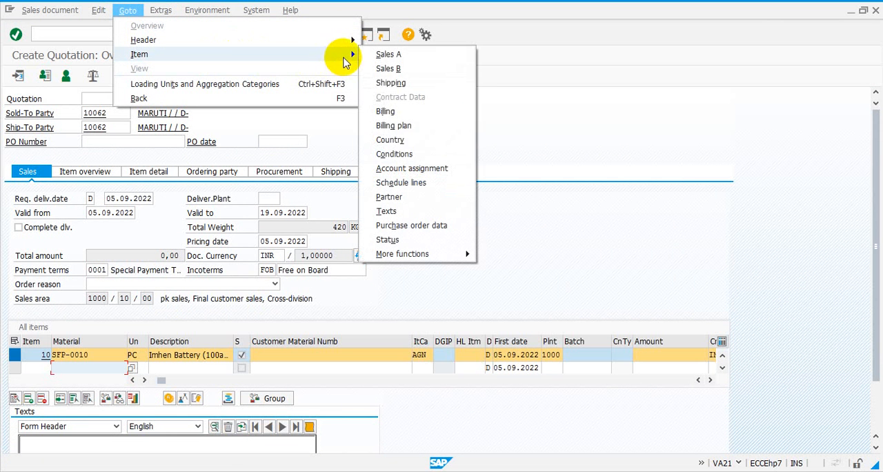
pyautogui.click(396, 154)
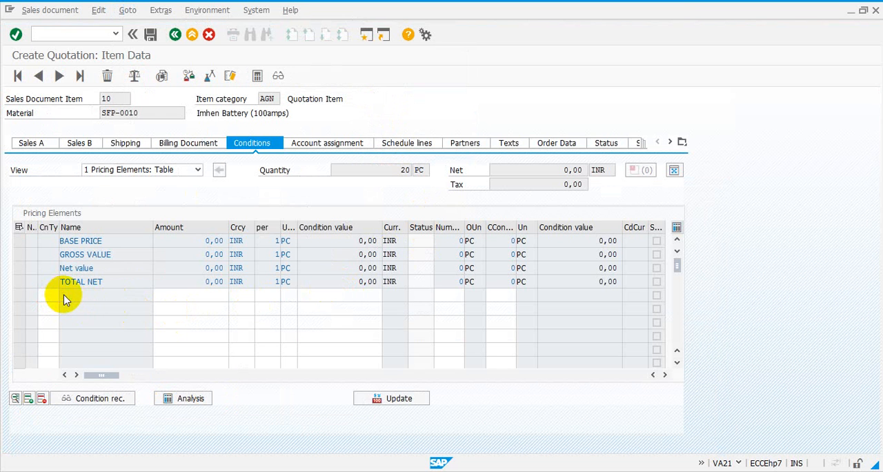
pyautogui.click(64, 297)
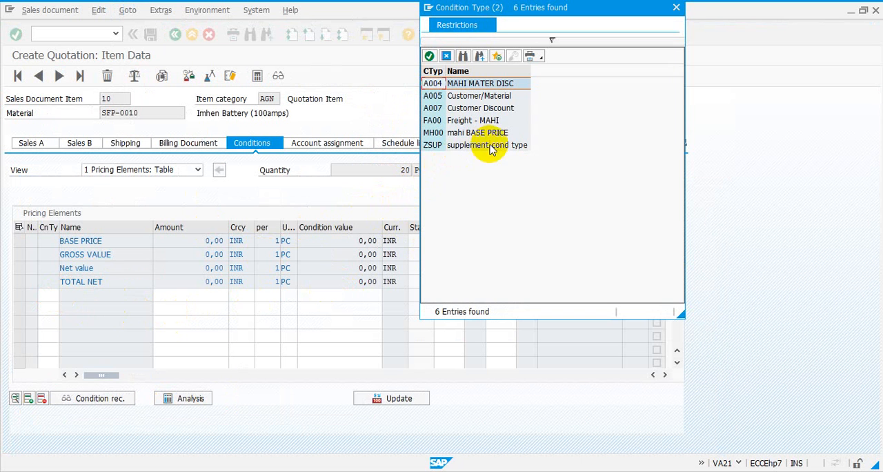
pyautogui.click(677, 10)
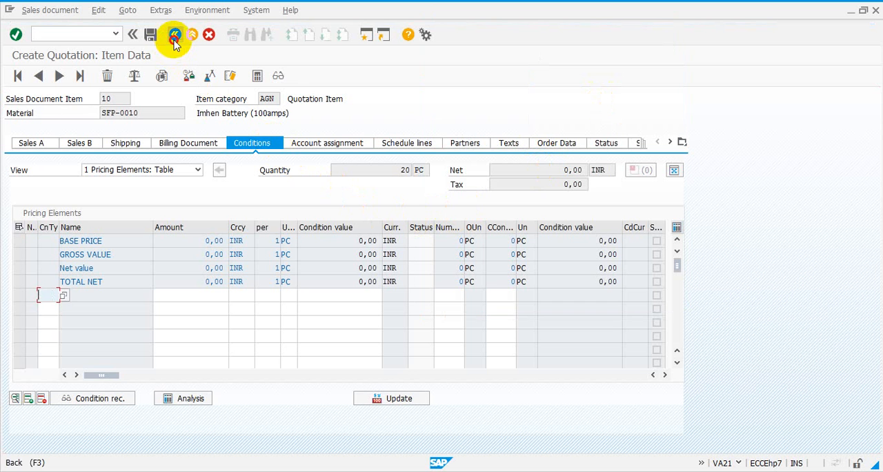
pyautogui.click(174, 35)
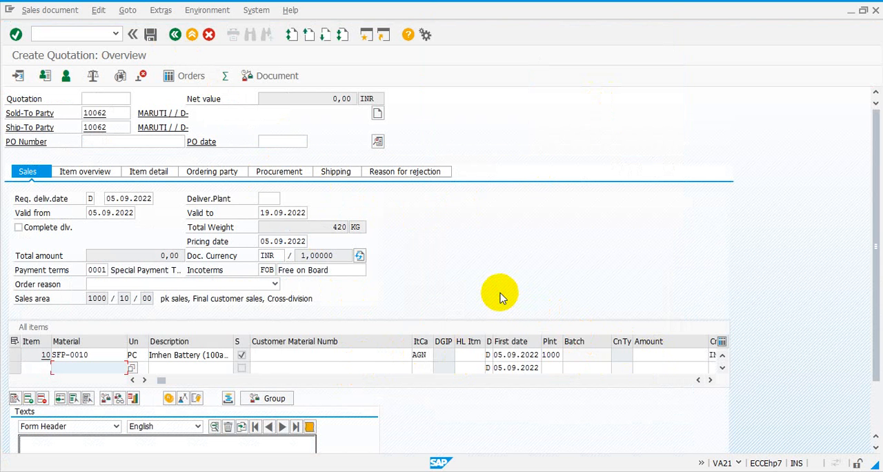
pyautogui.press('Return')
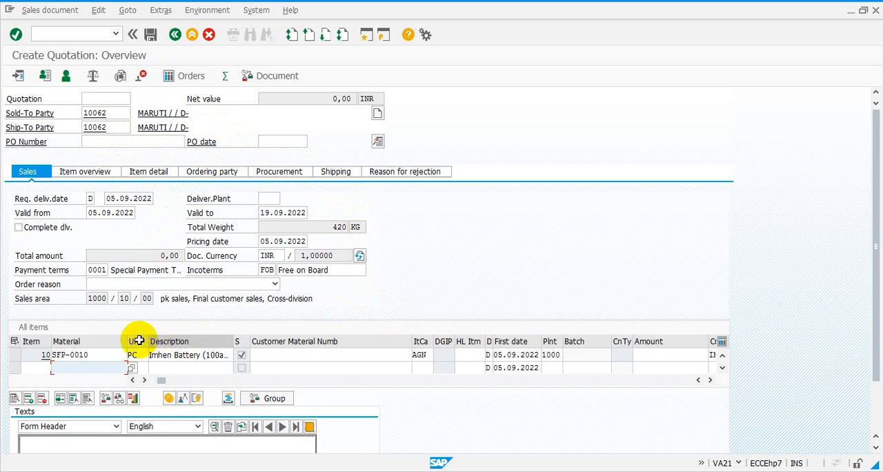
# - Examine the schedule lines of item 10, including delivery dates and quantities, and return to the quotation overview
pyautogui.click(15, 355)
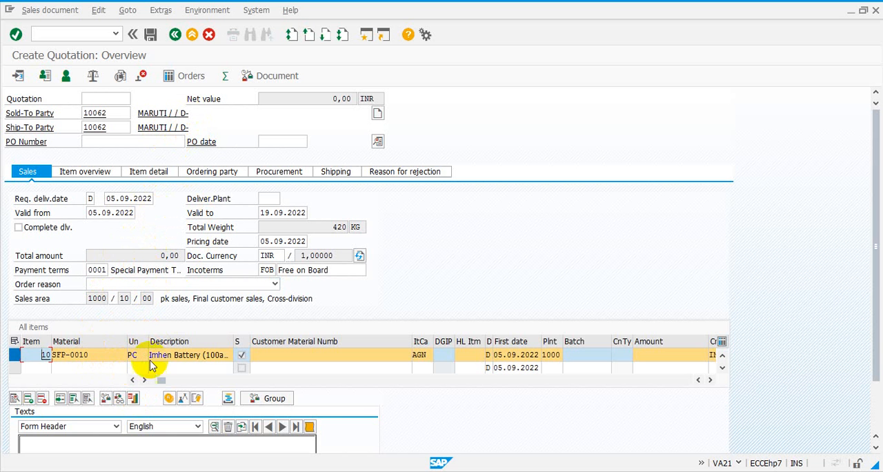
pyautogui.click(133, 400)
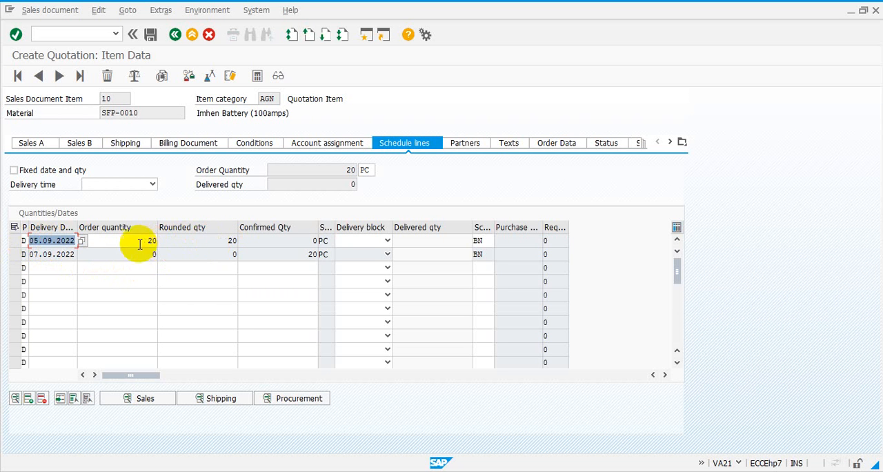
pyautogui.doubleClick(232, 240)
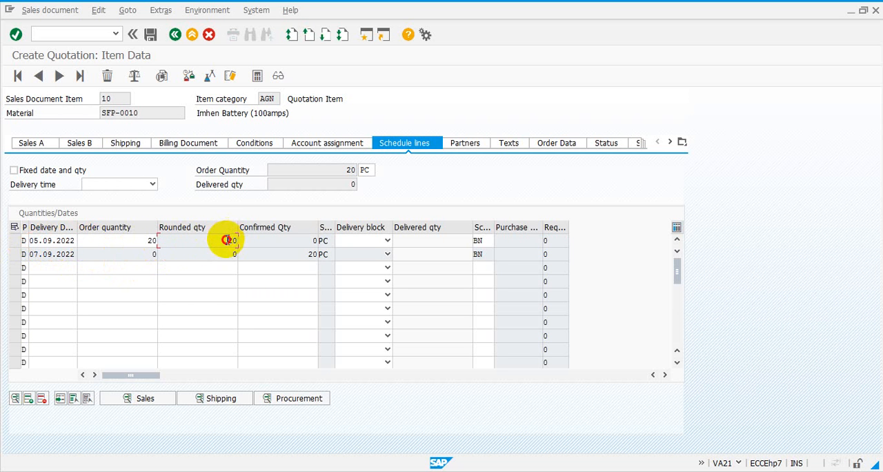
pyautogui.click(39, 255)
pyautogui.moveTo(39, 254); pyautogui.dragTo(30, 254)
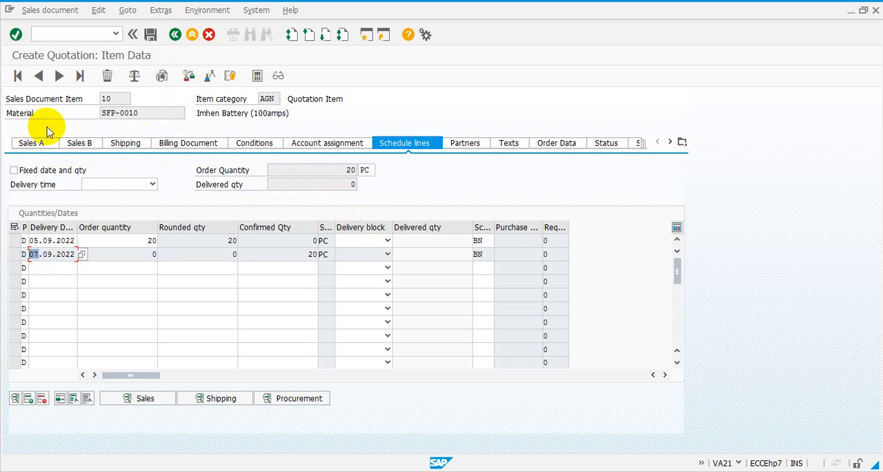
pyautogui.click(38, 77)
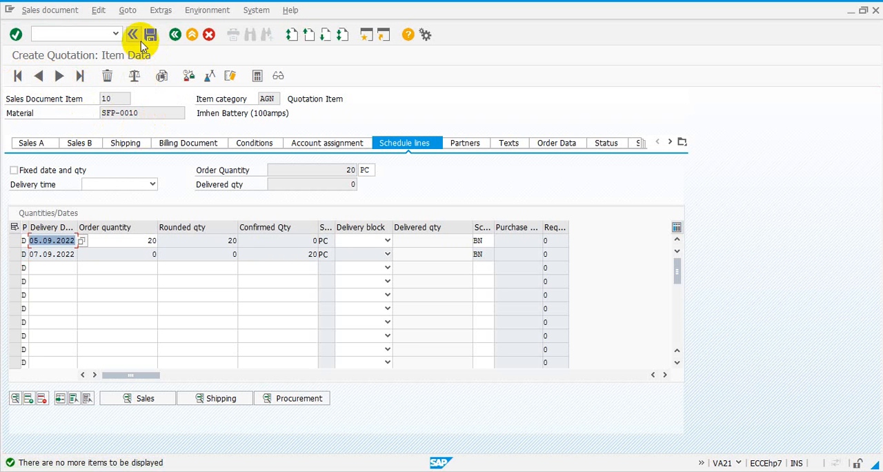
pyautogui.click(174, 36)
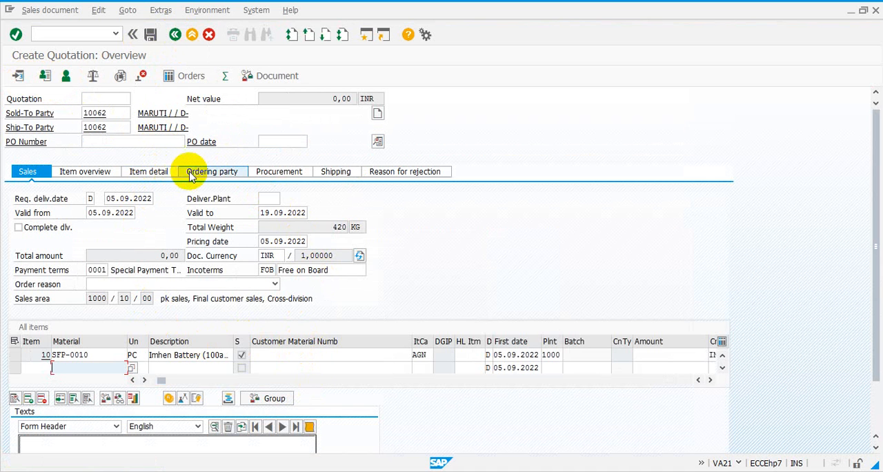
# - Examine the shipping data of the quotation's items and return to the sales data
pyautogui.click(340, 176)
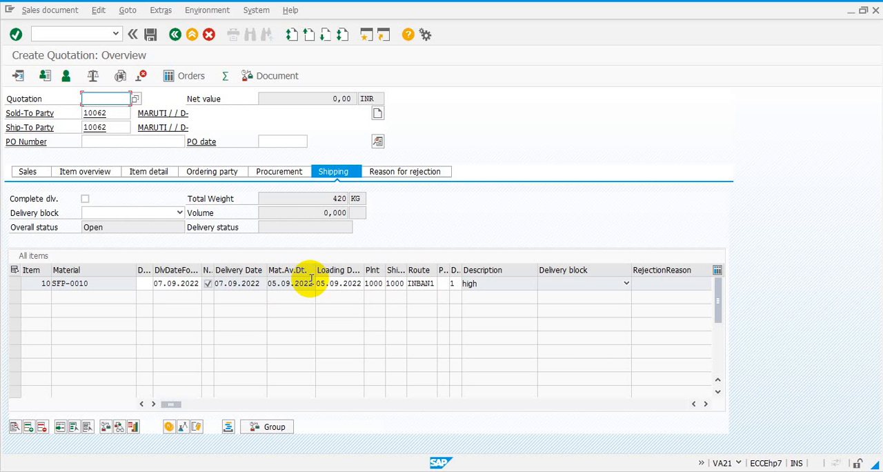
pyautogui.click(29, 172)
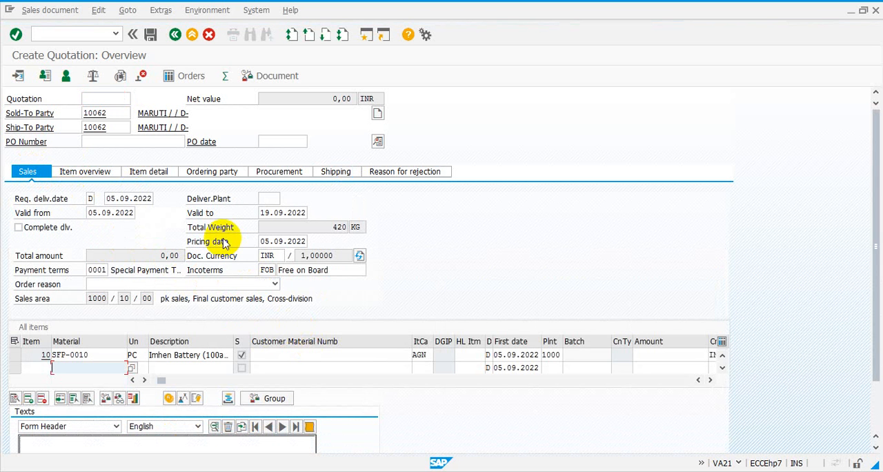
pyautogui.click(100, 99)
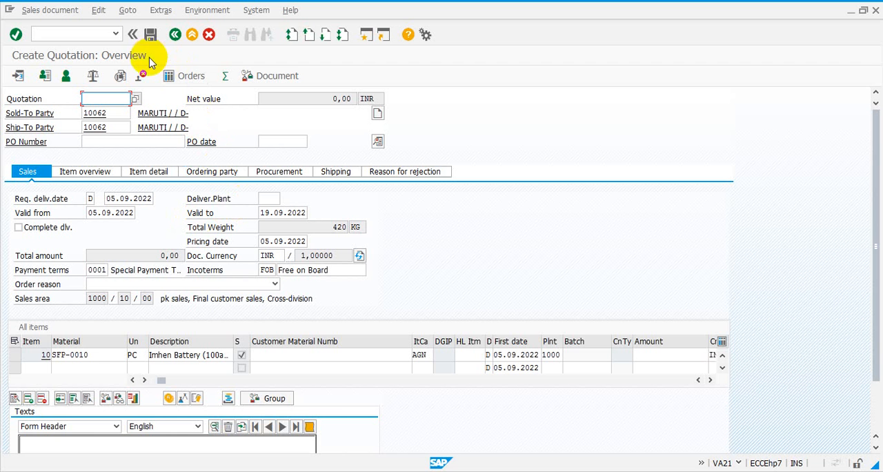
# - Check the quotation's incompletion log and save the quotation
pyautogui.click(101, 11)
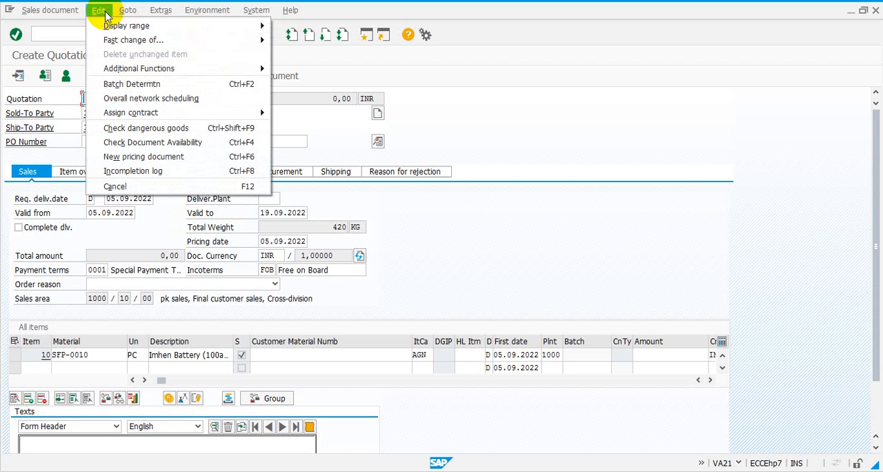
pyautogui.click(151, 172)
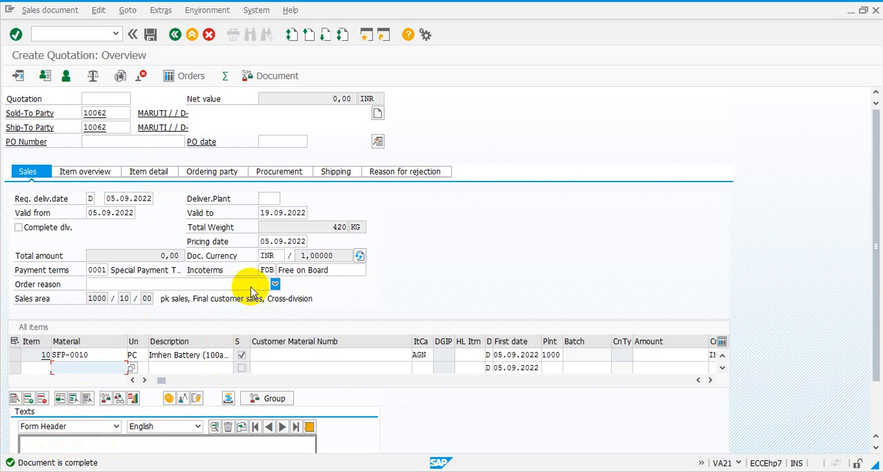
pyautogui.click(151, 36)
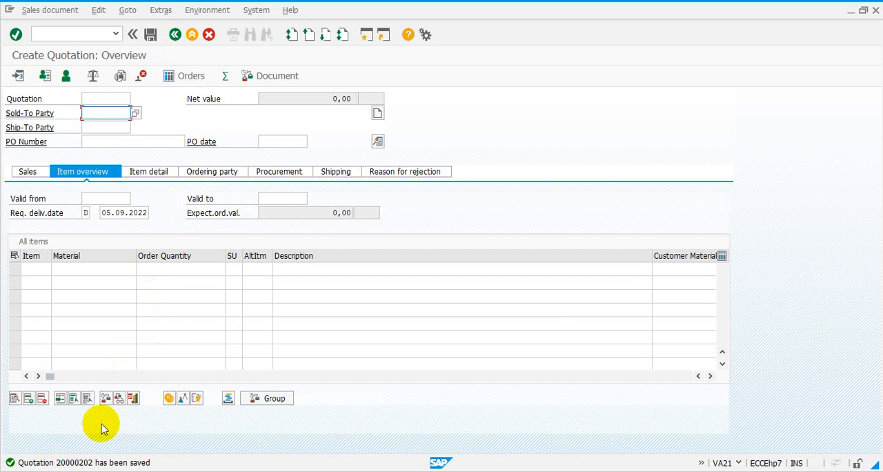
# - Dismiss the express information and view the details of the status message in the Performance Assistant, closing it when read
pyautogui.click(82, 464)
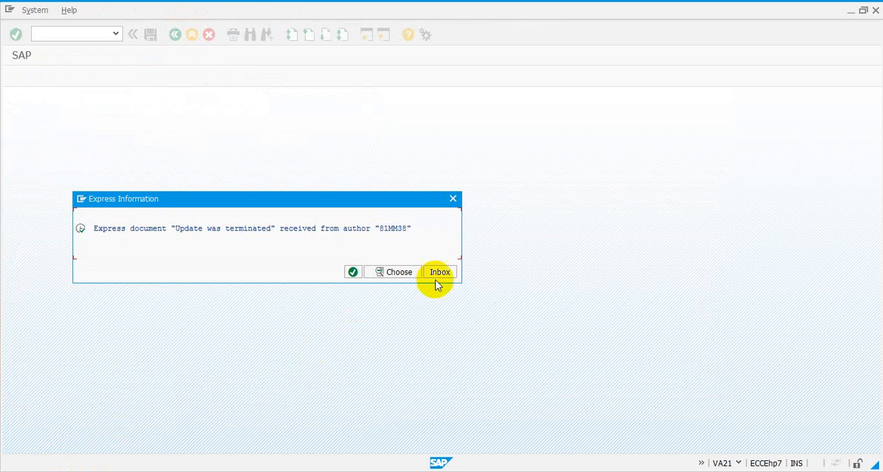
pyautogui.click(453, 199)
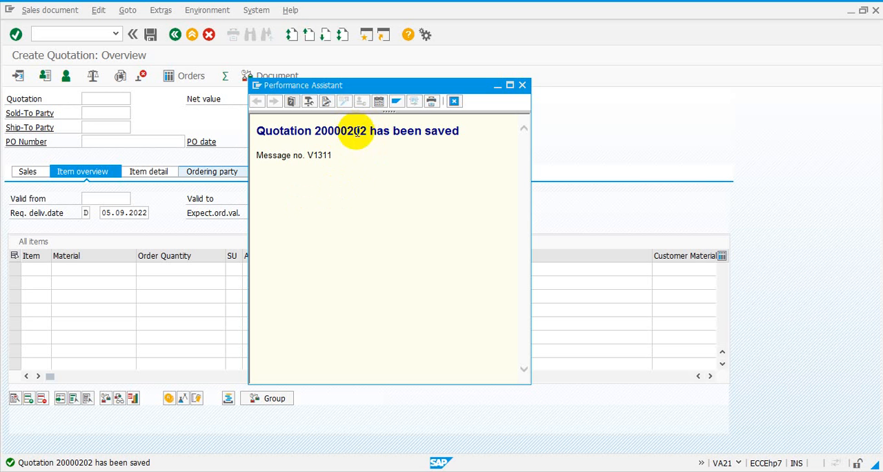
pyautogui.click(522, 85)
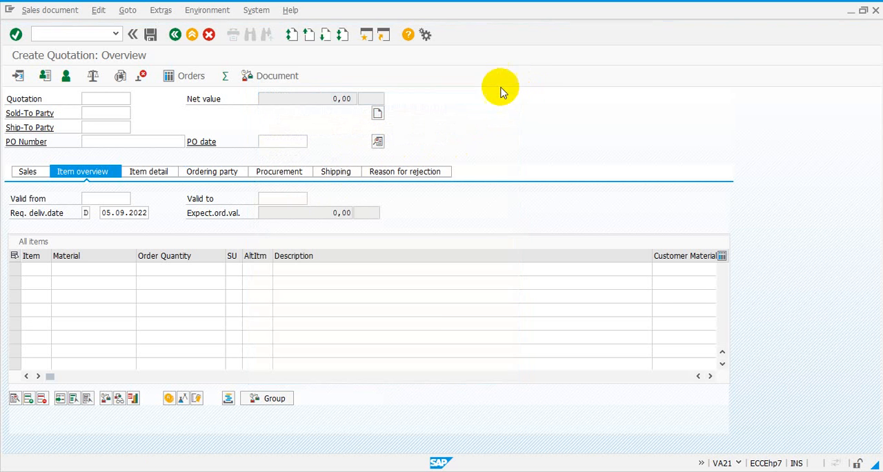
# - Switch to the running PowerPoint slide show and advance to the "SAP ERP NAVIGATION" slide
pyautogui.click(100, 268)
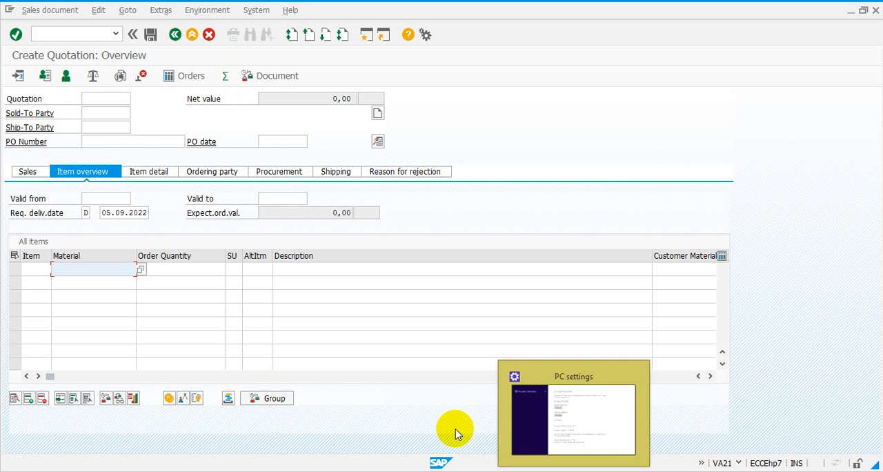
pyautogui.moveTo(241, 467)
pyautogui.click(304, 434)
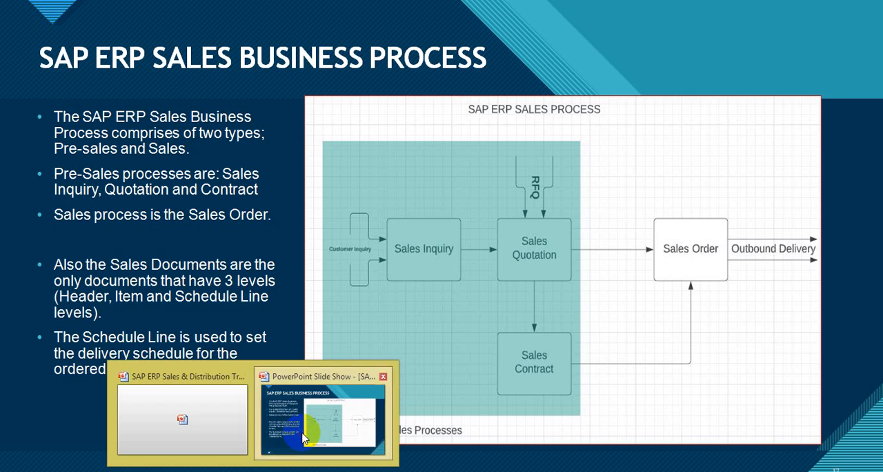
pyautogui.click(304, 435)
pyautogui.click(304, 435)
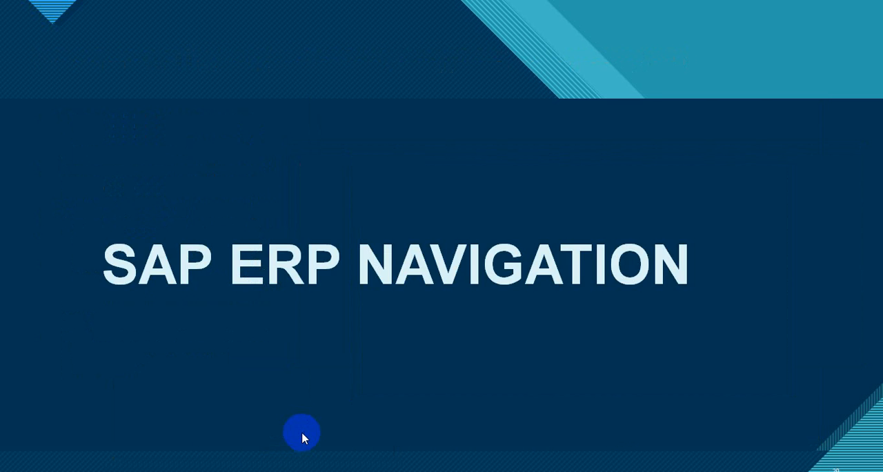